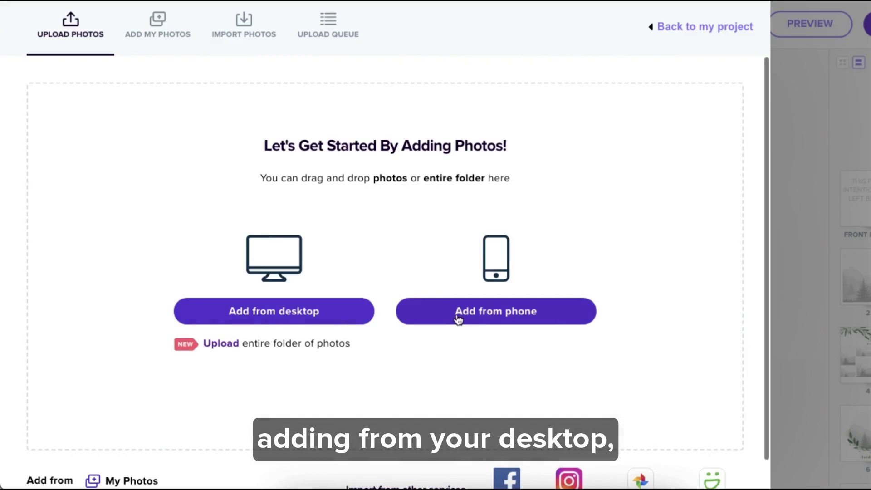
- Look at the photo import sources and the project sharing options, including inviting others to edit
click(250, 37)
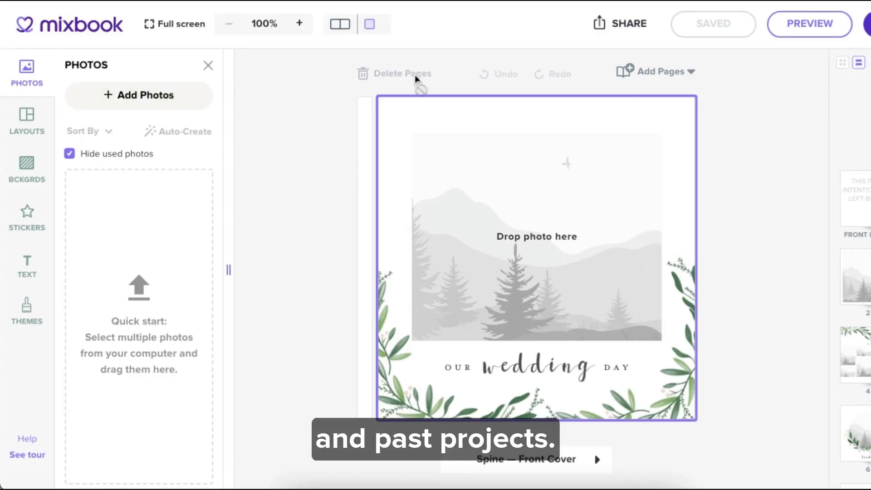
click(616, 20)
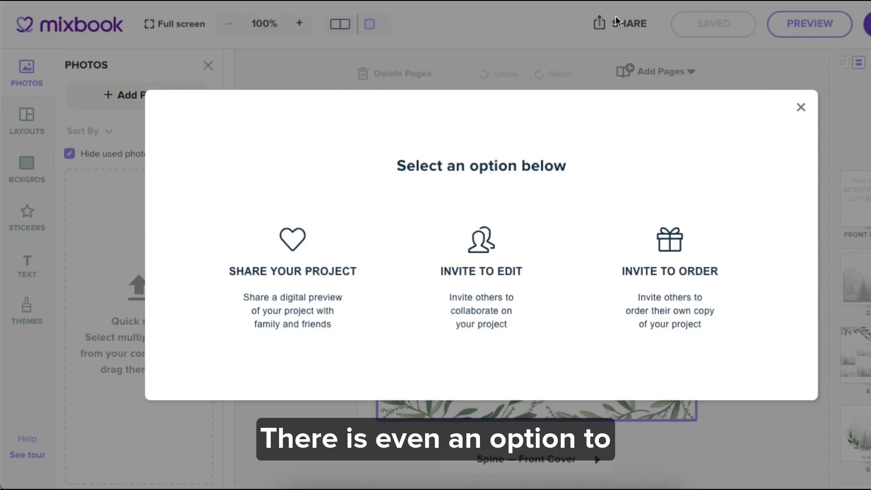
click(489, 219)
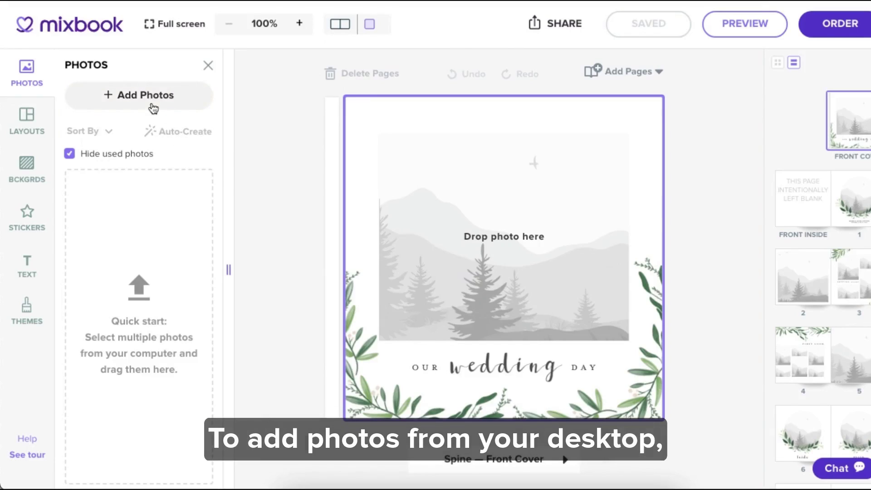
- Upload photos from the computer, taking them from the weddingcouple folder inside Wedding Folder
click(153, 107)
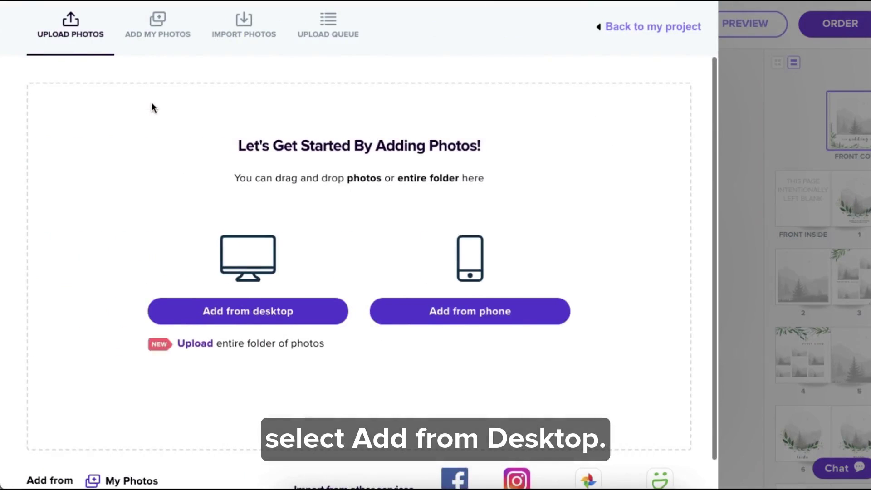
click(235, 318)
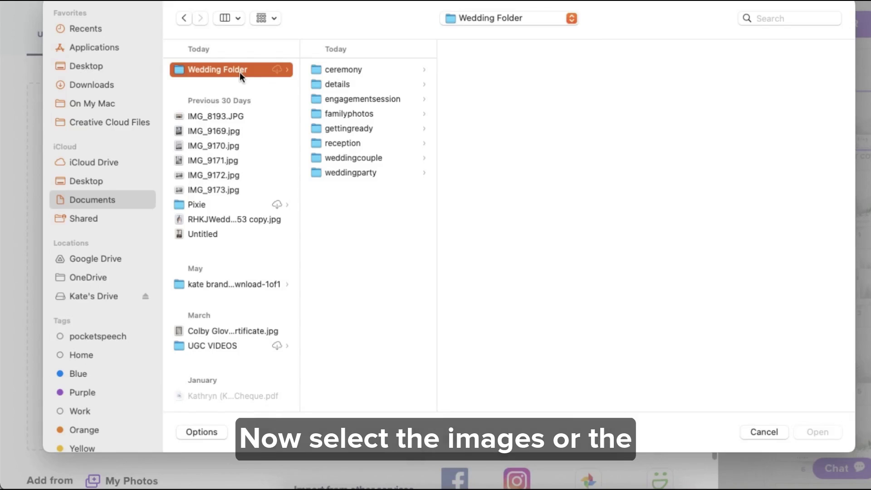
click(378, 157)
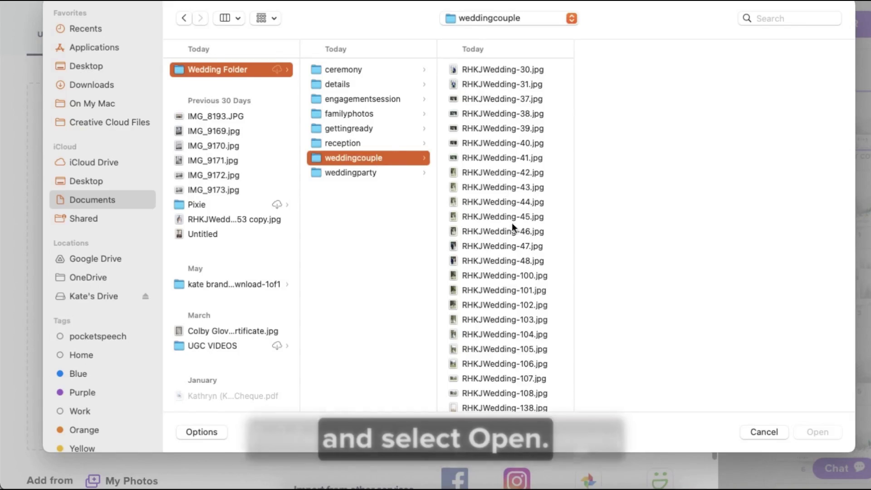
click(517, 247)
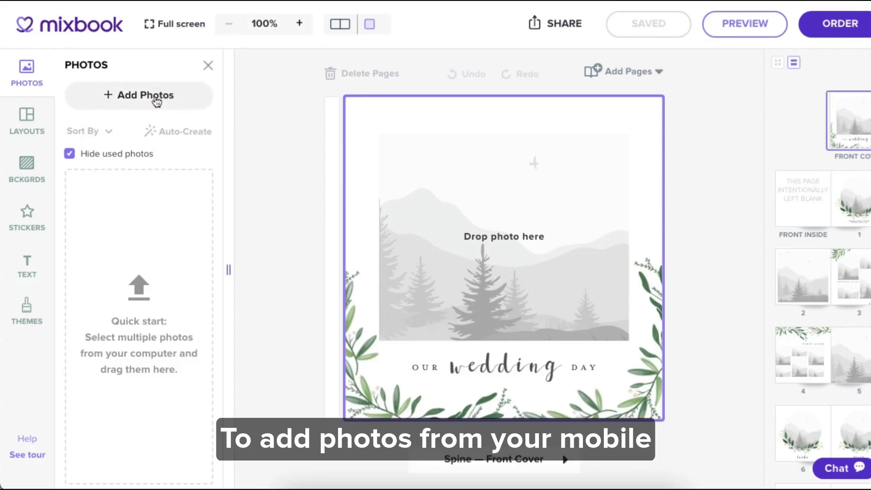
- Start a photo upload from the phone and choose to have the upload link sent by email
click(155, 100)
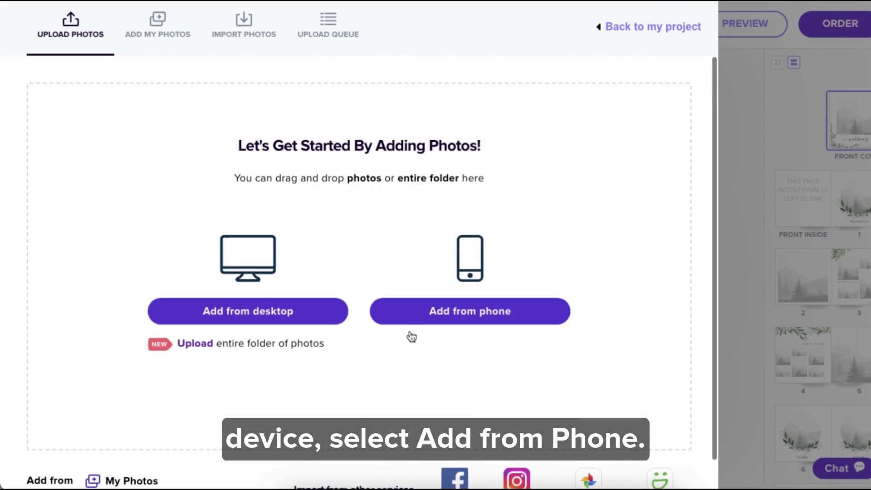
click(502, 310)
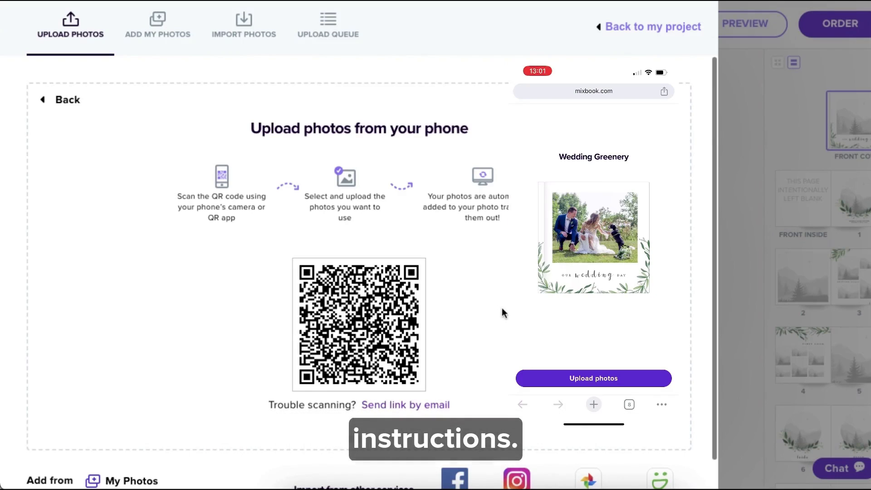
scroll(473, 311, down, 1)
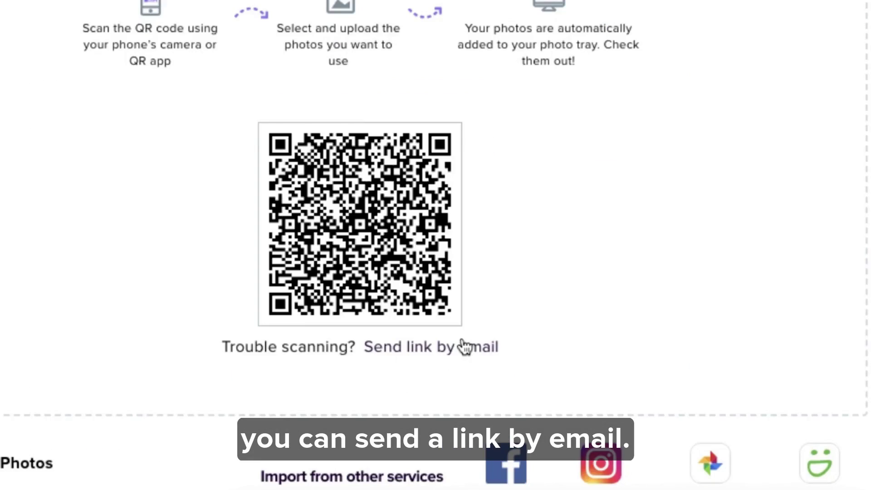
click(465, 347)
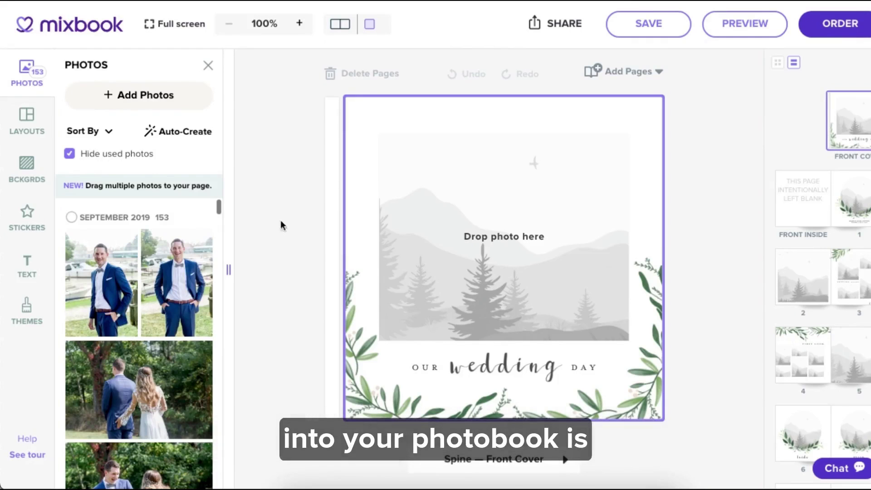
- Try to auto-create the whole book from the uploaded photos, checking the result in the all-pages overview
click(187, 132)
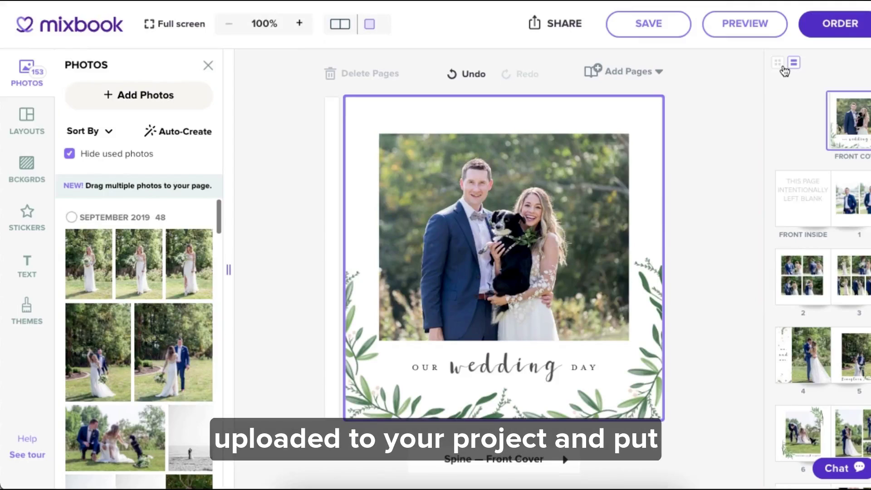
click(778, 63)
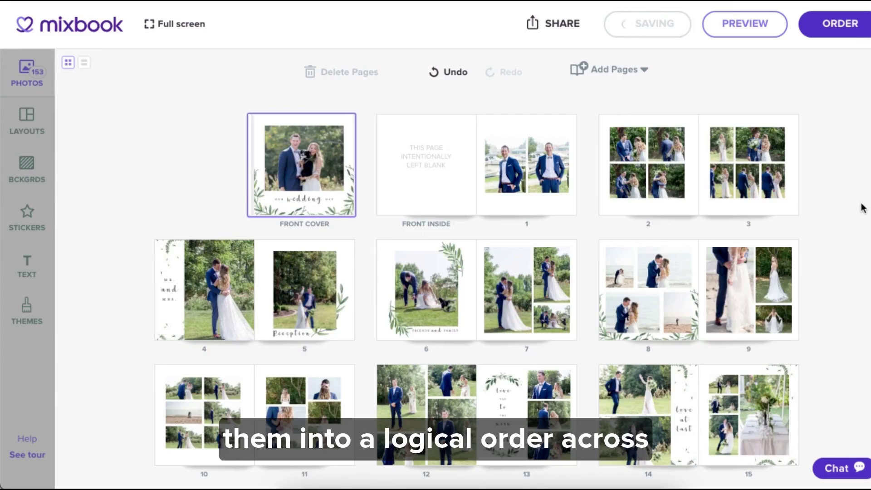
scroll(863, 208, down, 6)
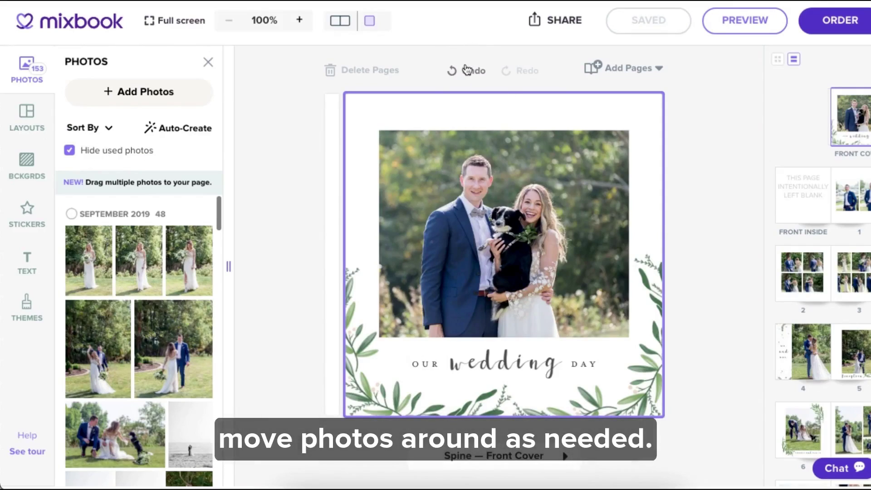
click(466, 68)
- Place the photo of the couple crouching with their dog in the front cover's photo frame
scroll(176, 391, down, 5)
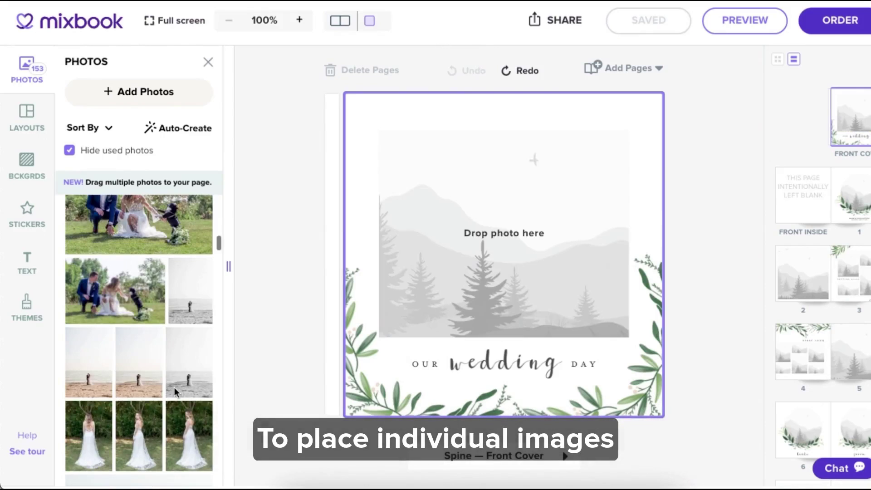
drag(151, 307, 465, 272)
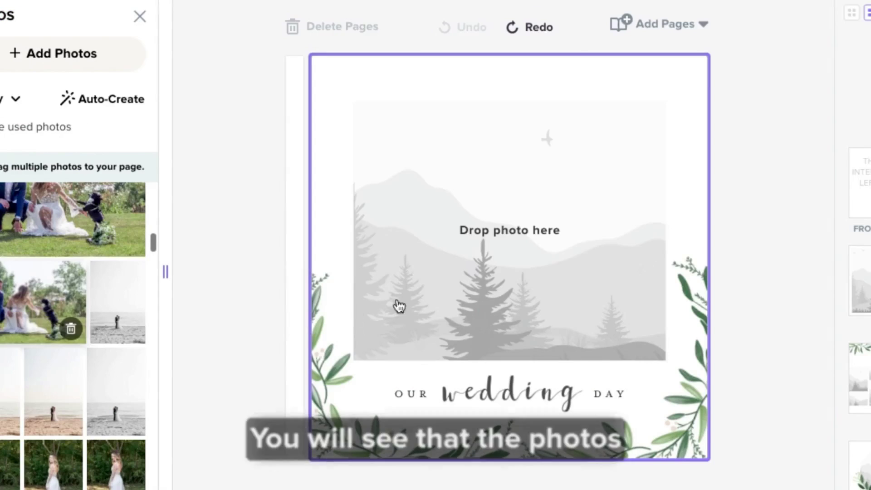
drag(411, 294, 461, 279)
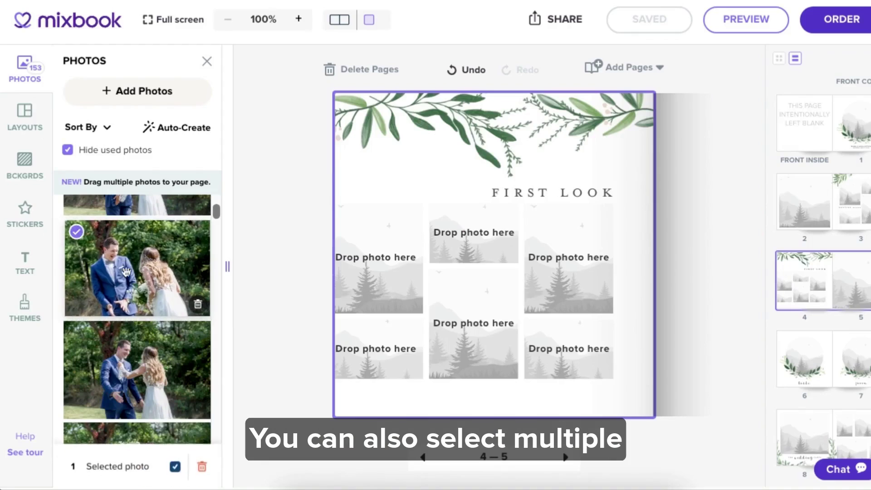
- Select seven couple photos and place them together on the First Look page, page 4
click(136, 359)
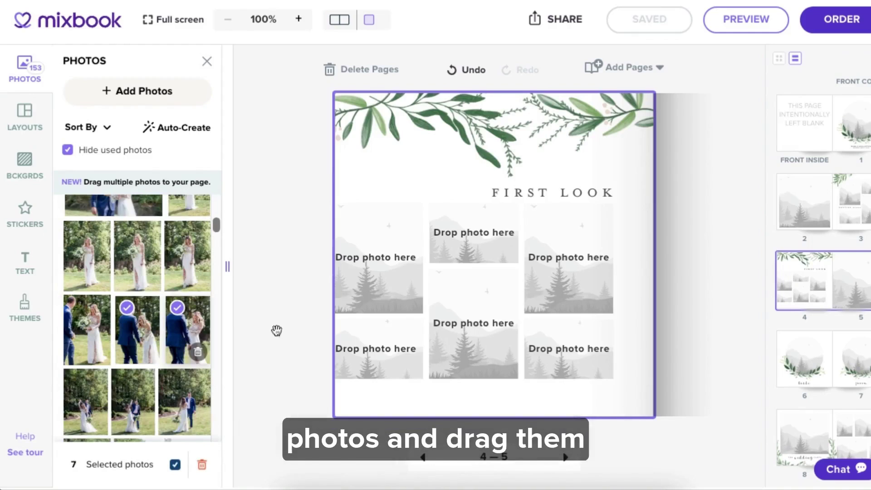
drag(276, 330, 475, 308)
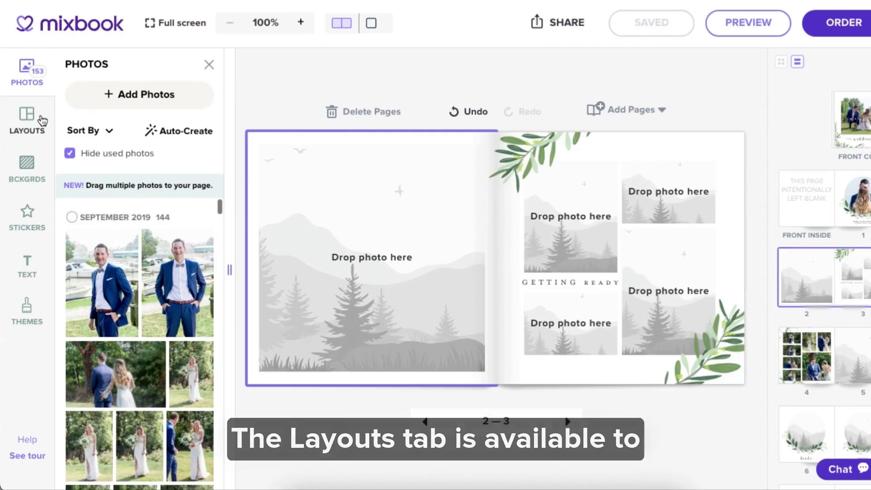
- Compare page and spread layouts, and apply the first recommended five-photo spread layout to pages 2–3
click(40, 119)
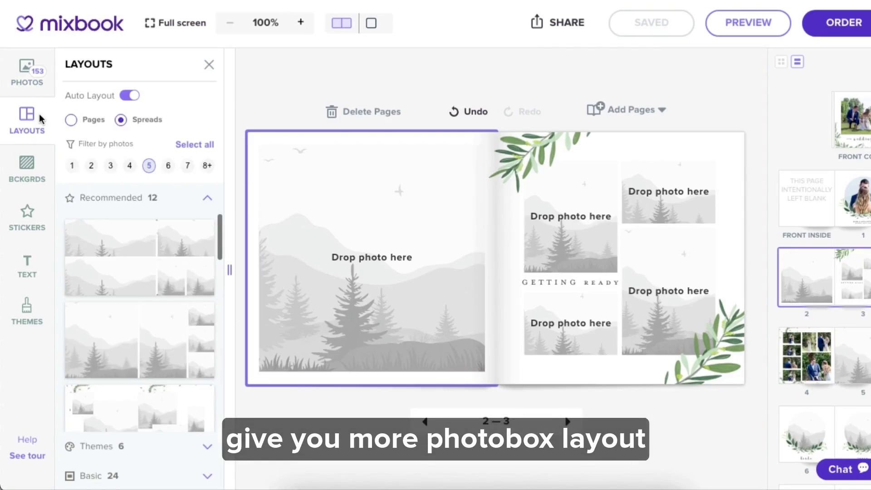
click(71, 121)
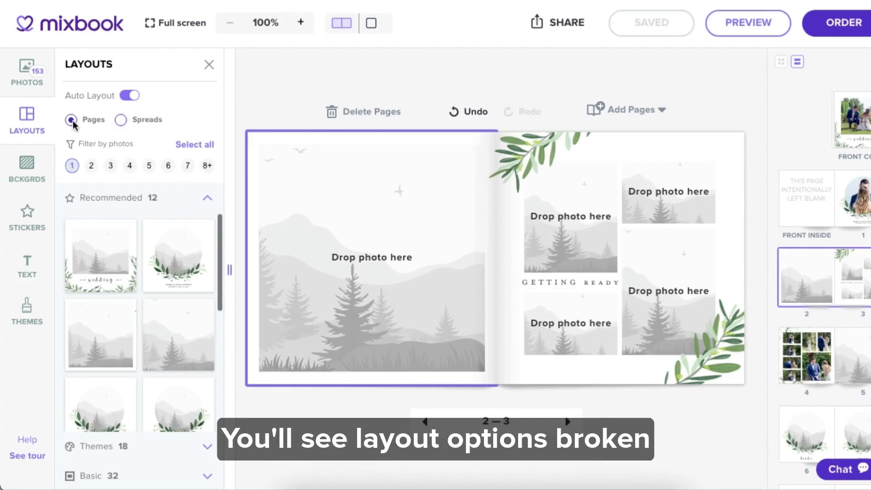
click(122, 120)
click(124, 239)
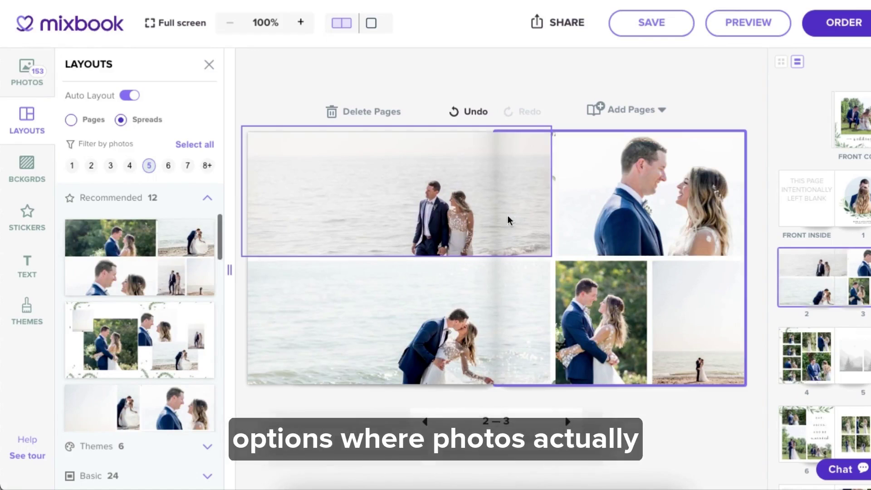
click(745, 28)
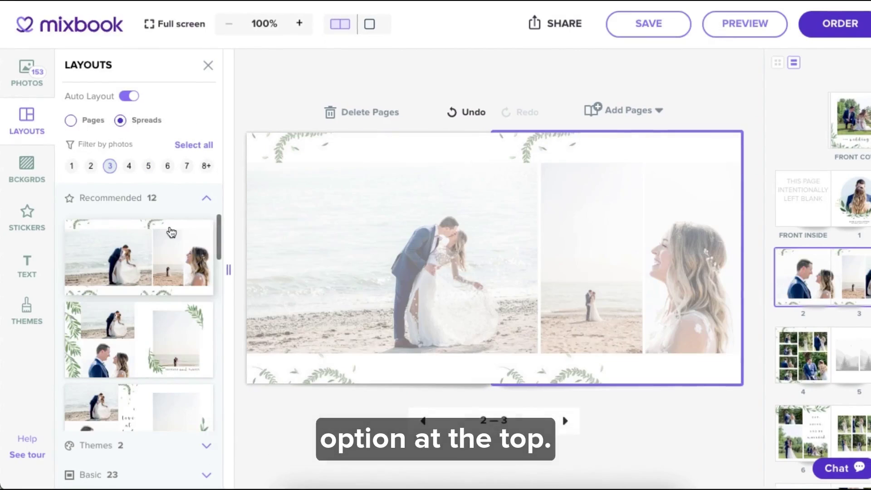
- Look through the recommended and theme three-photo spread layouts for pages 2–3
scroll(172, 232, down, 1)
click(177, 262)
scroll(180, 265, down, 1)
click(180, 265)
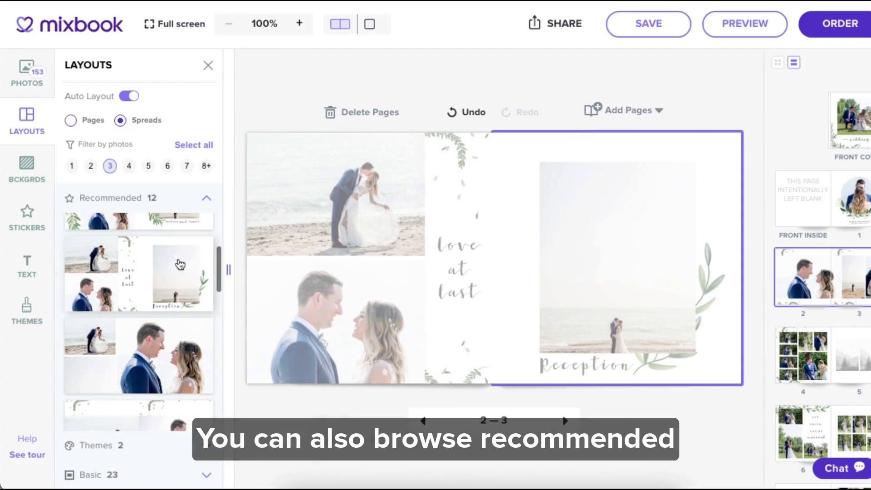
scroll(180, 265, down, 1)
click(181, 265)
scroll(180, 265, down, 1)
click(180, 264)
scroll(180, 264, down, 1)
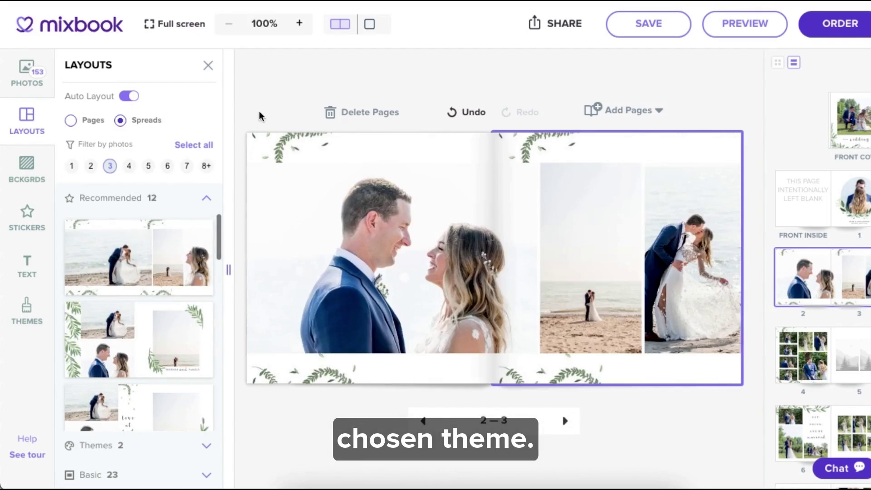
click(208, 453)
click(206, 198)
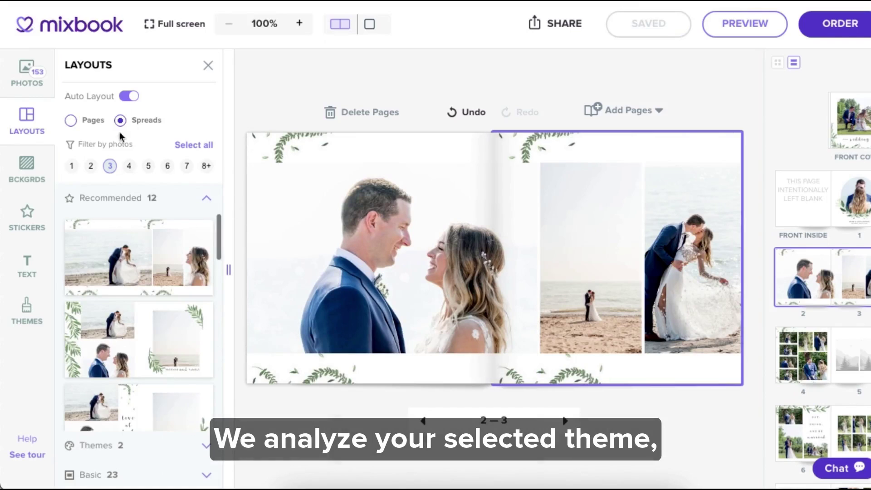
- Find suitable couple photos among the uploads and fill the two empty frames on page 5
click(28, 75)
scroll(147, 257, down, 15)
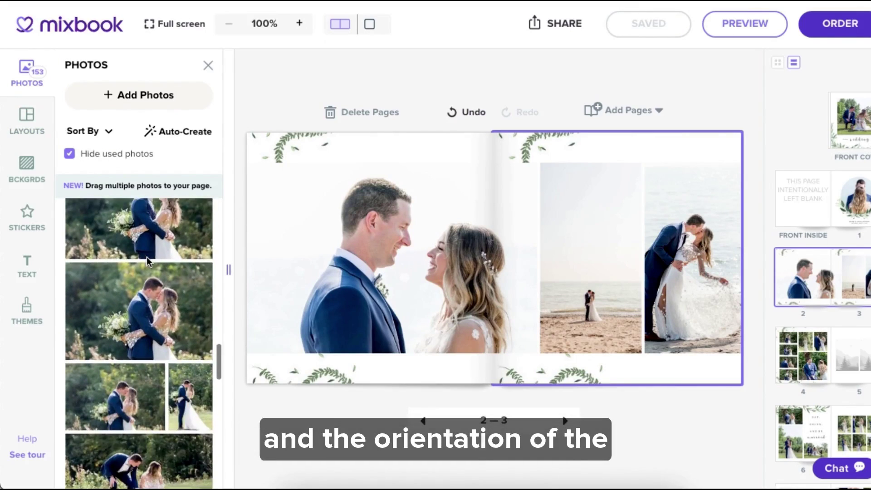
scroll(207, 328, down, 5)
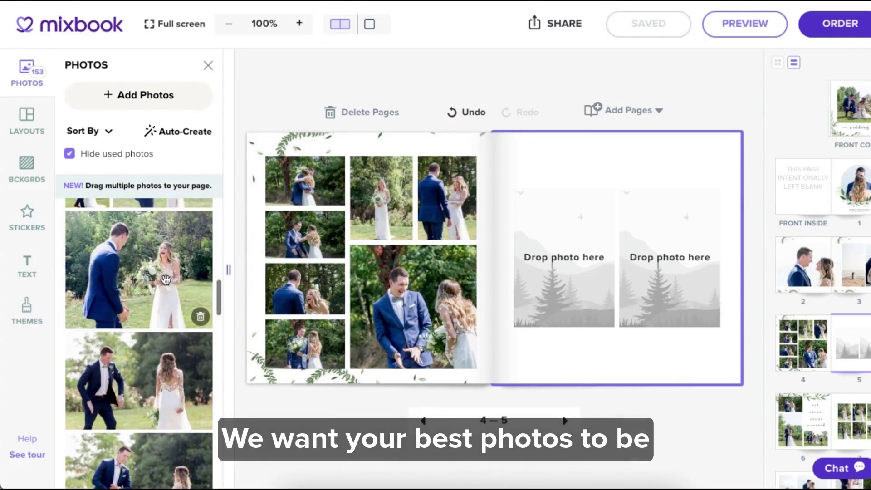
mouse_move(166, 279)
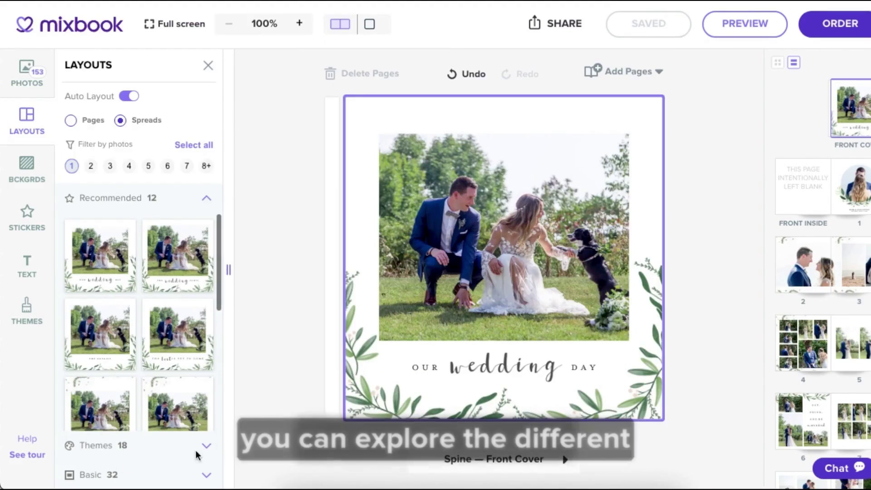
- Apply the first one-photo Basic layout to the front cover and position a wedding sticker above the photo
click(203, 445)
scroll(217, 335, down, 5)
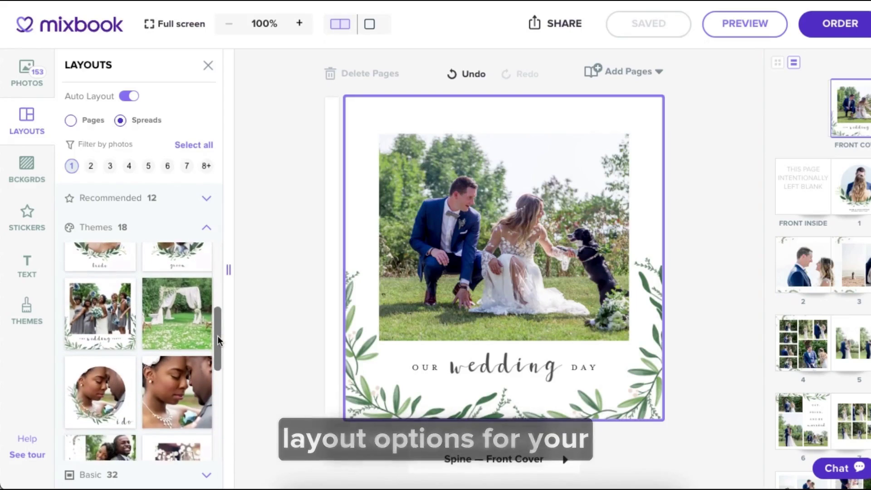
scroll(217, 336, down, 4)
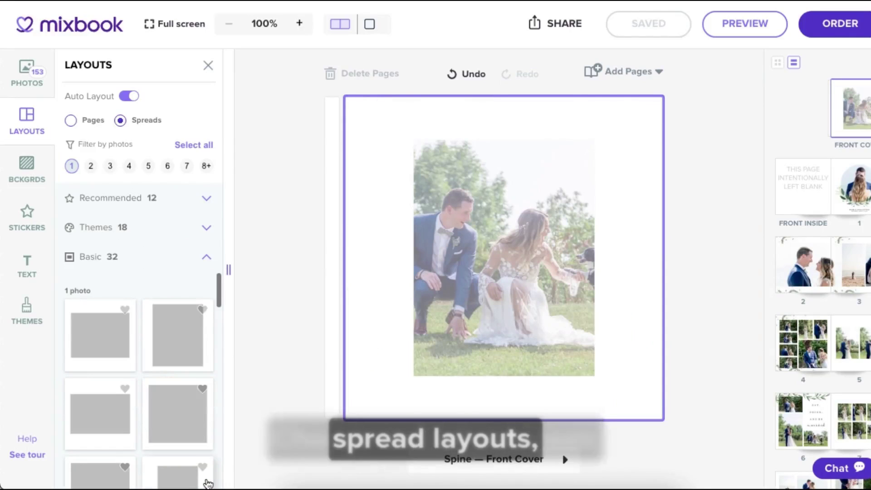
click(105, 323)
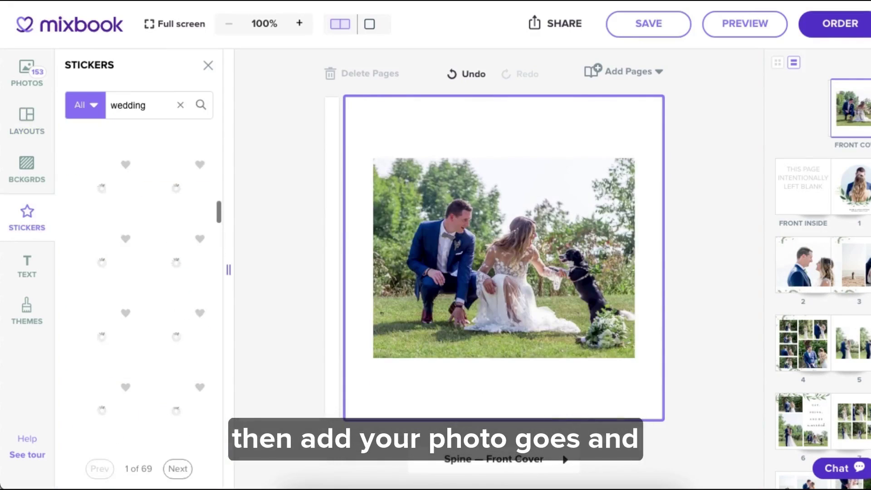
drag(496, 136, 498, 148)
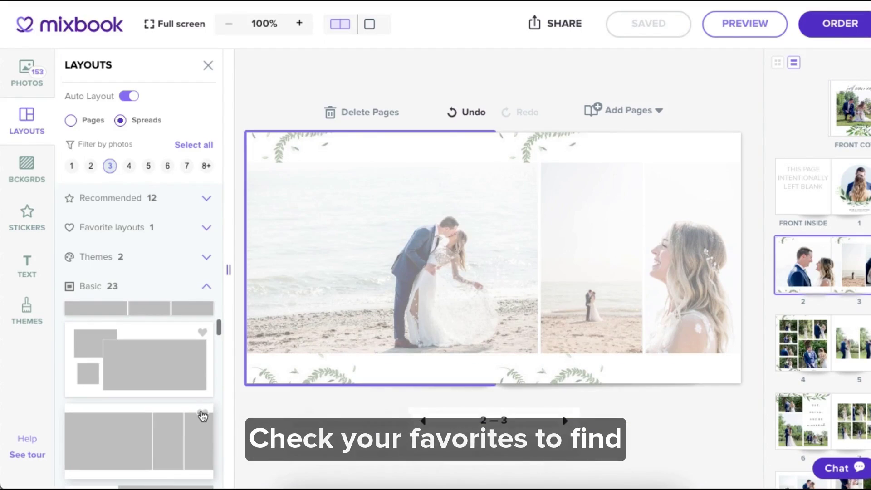
- Add the wide three-photo Basic spread layout to the favorites and apply it to pages 2–3 from there
click(202, 414)
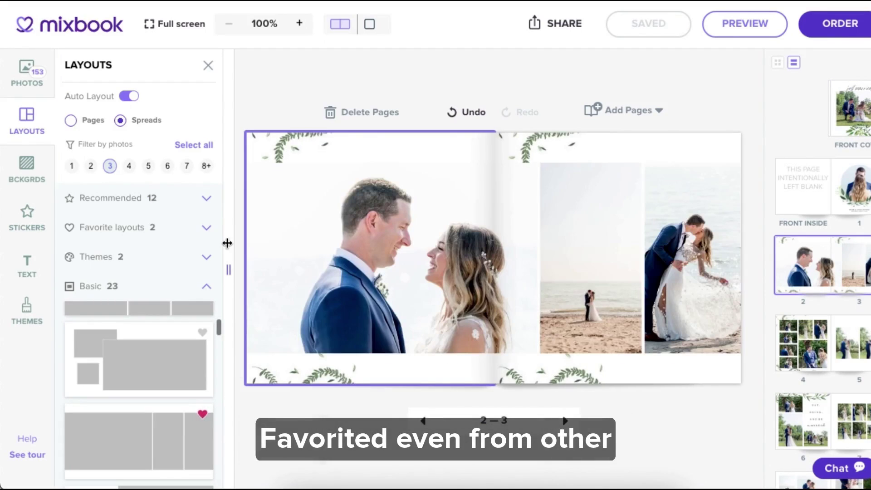
click(206, 228)
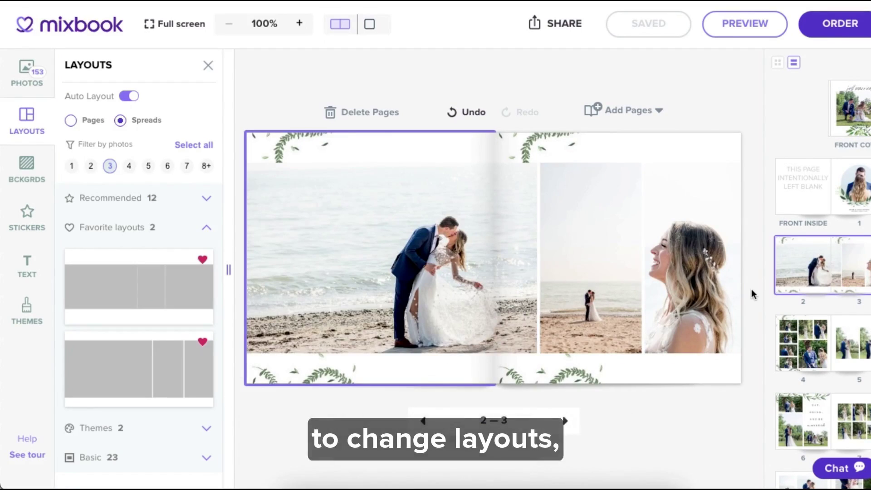
- Open pages 4–5 and apply a different recommended spread layout for eight or more photos
click(823, 326)
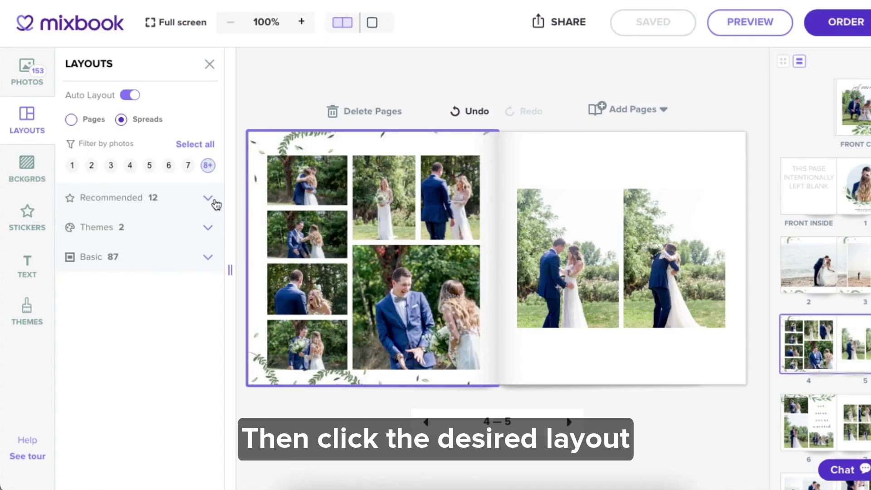
click(216, 203)
click(139, 409)
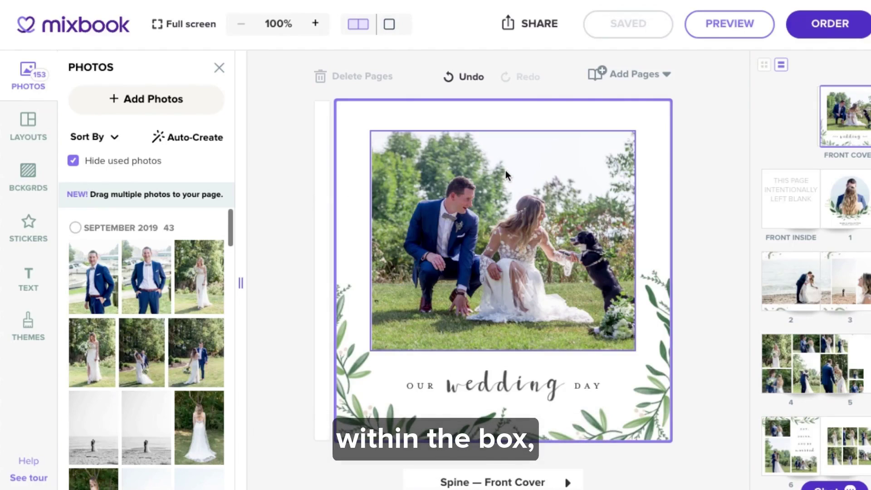
- Adjust the front cover photo's position, size and rotation, and try swapping in another uploaded photo
click(506, 171)
mouse_move(506, 202)
mouse_down()
mouse_move(521, 191)
mouse_move(517, 181)
mouse_move(498, 208)
mouse_move(512, 201)
mouse_move(505, 198)
mouse_up()
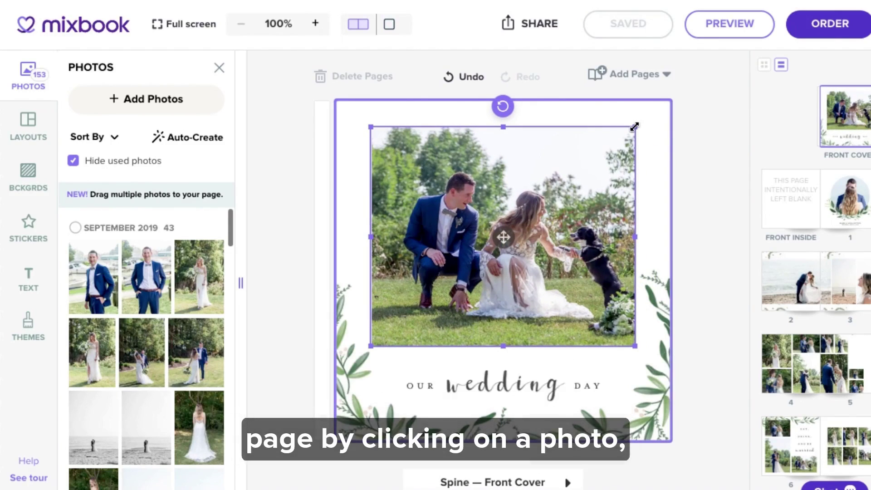
mouse_move(635, 127)
mouse_down()
mouse_move(582, 173)
mouse_move(595, 190)
mouse_move(587, 199)
mouse_move(642, 127)
mouse_up()
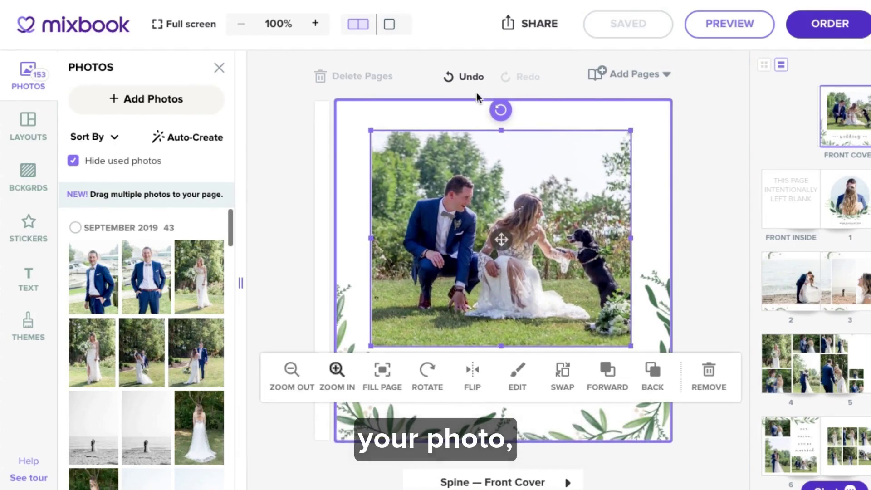
mouse_move(501, 110)
mouse_down()
mouse_move(458, 167)
mouse_move(499, 123)
mouse_up()
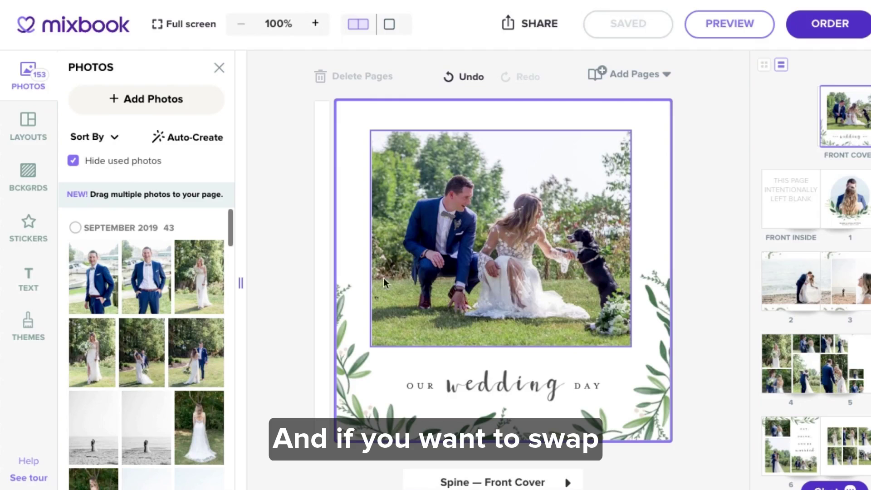
drag(312, 308, 477, 256)
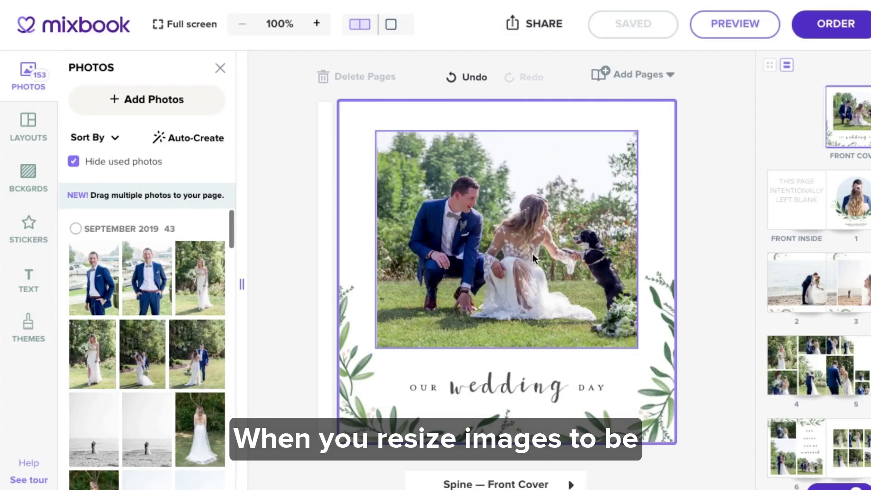
- Reposition the front cover photo vertically so it sits slightly lower above the wedding text
click(534, 255)
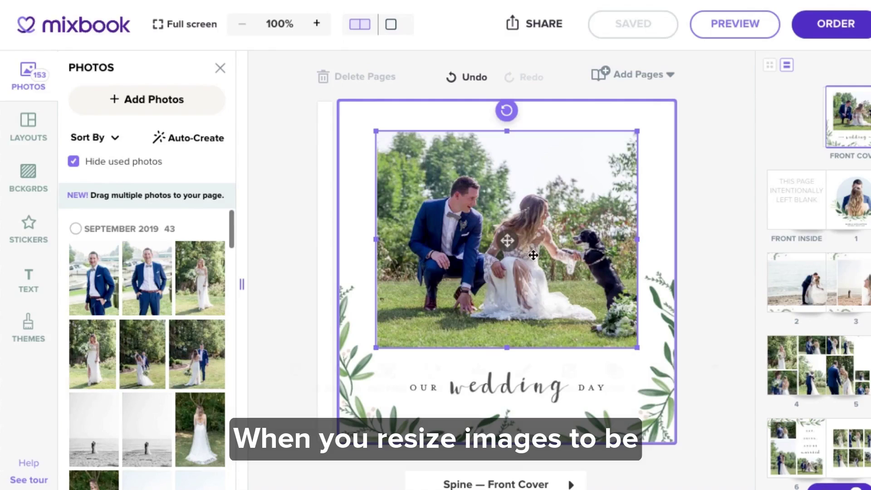
drag(528, 256, 537, 236)
drag(536, 244, 536, 258)
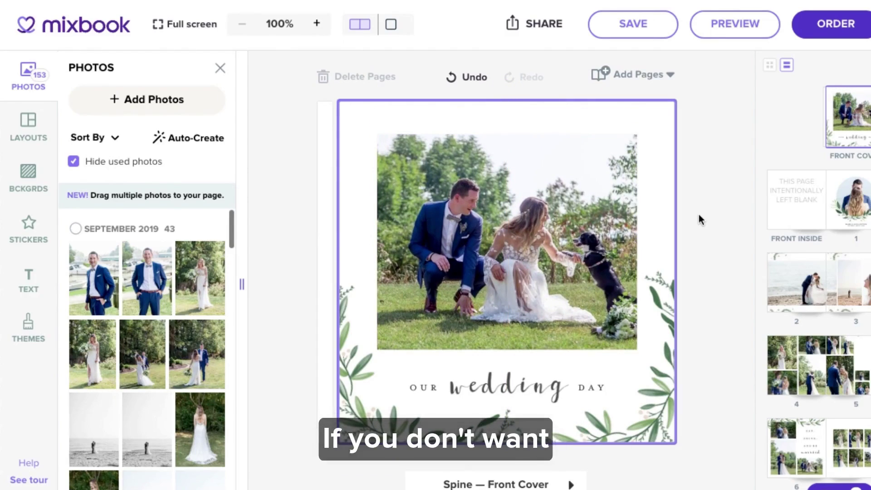
- Nudge the front cover photo six small steps to the right and the same six steps back to the left
click(521, 211)
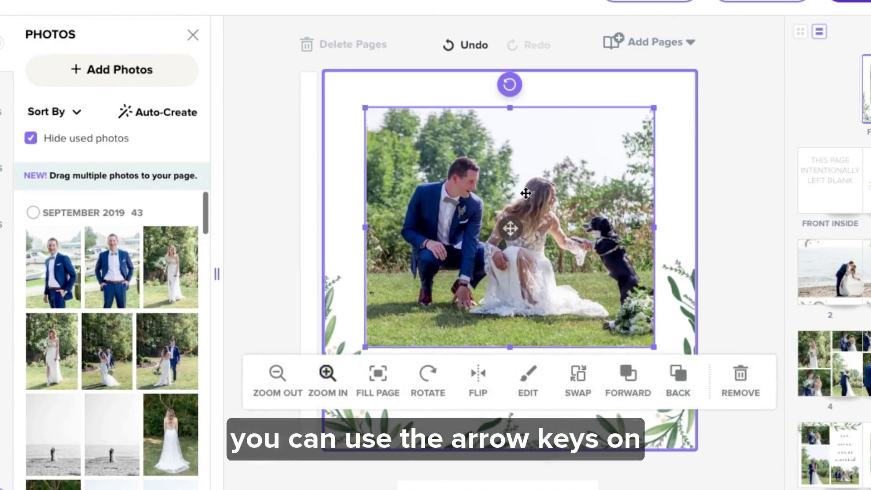
key(Right)
key(Right)
key(Right)
key(Right)
key(Right)
key(Right)
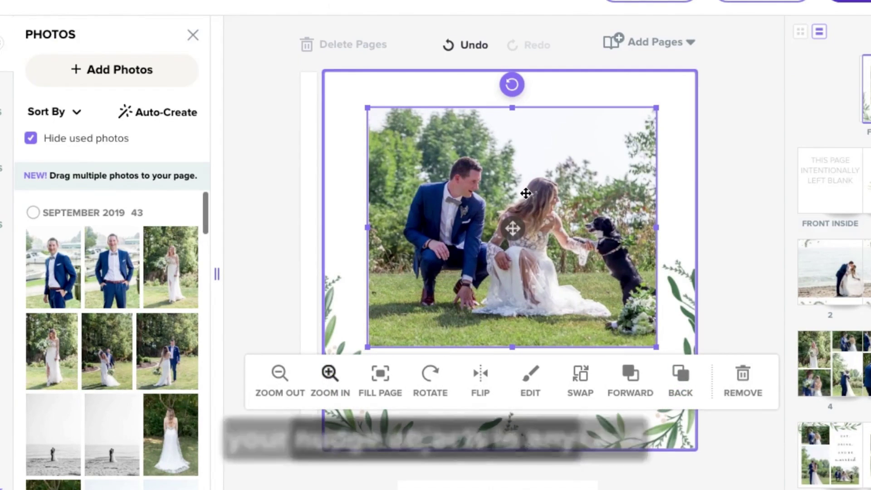
key(Left)
key(Left)
key(Left)
key(Left)
key(Left)
key(Left)
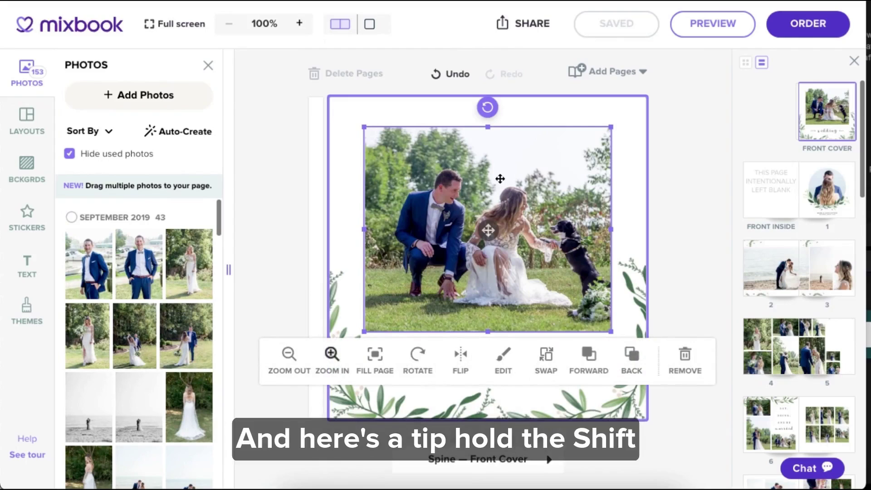
- Nudge the front cover photo in large increments two steps right and two up, and return it two left and two down
key(shift+Right)
key(shift+Right)
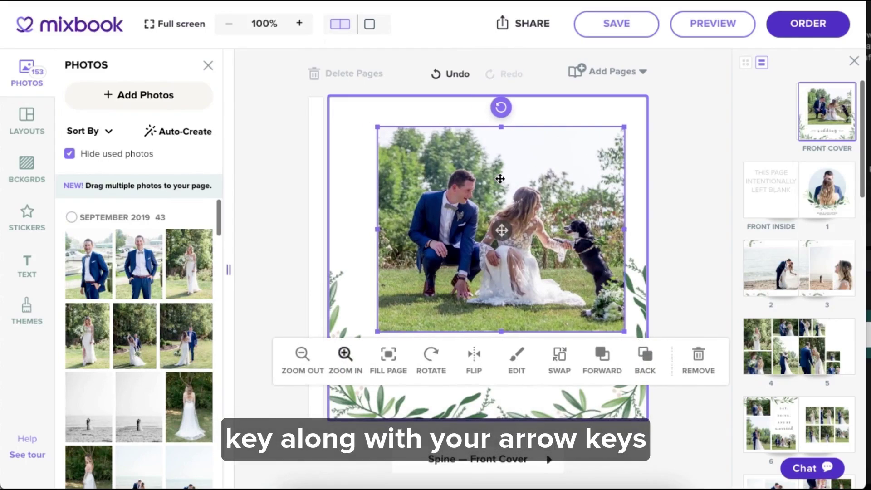
key(shift+Up)
key(shift+Up)
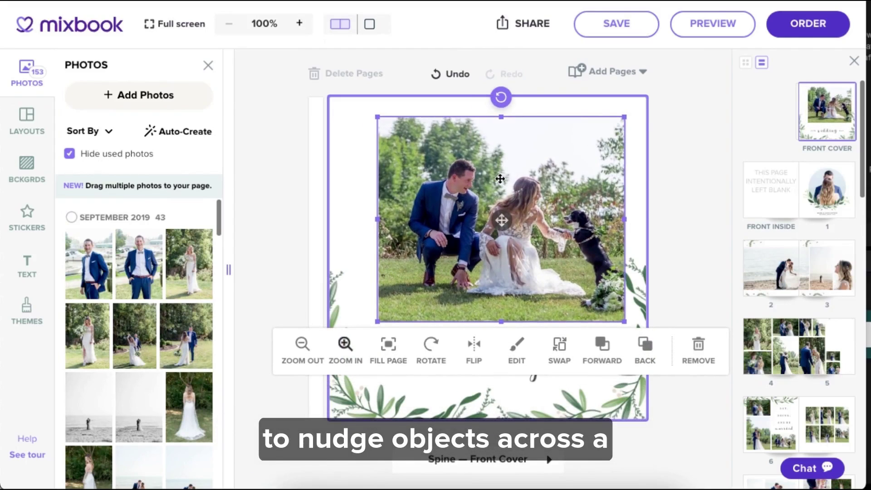
key(shift+Left)
key(shift+Left)
key(shift+Down)
key(shift+Down)
- Move the photo into the front cover's top-left corner and undo the move
drag(500, 178, 461, 146)
click(477, 59)
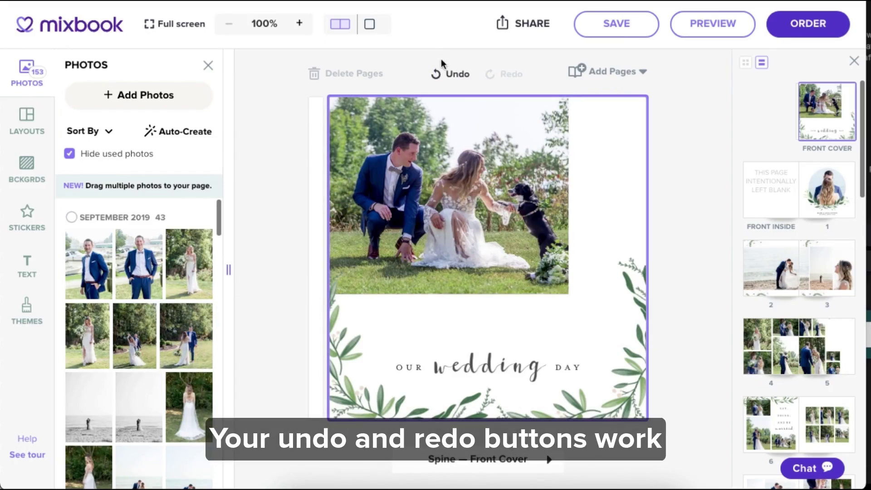
click(451, 75)
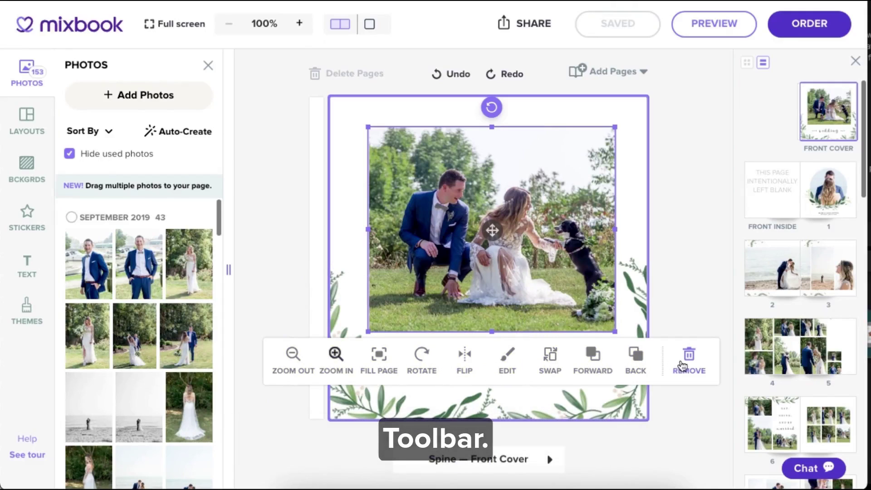
- Crop the front cover photo tighter by zooming in, and zoom it back out within its frame
click(495, 234)
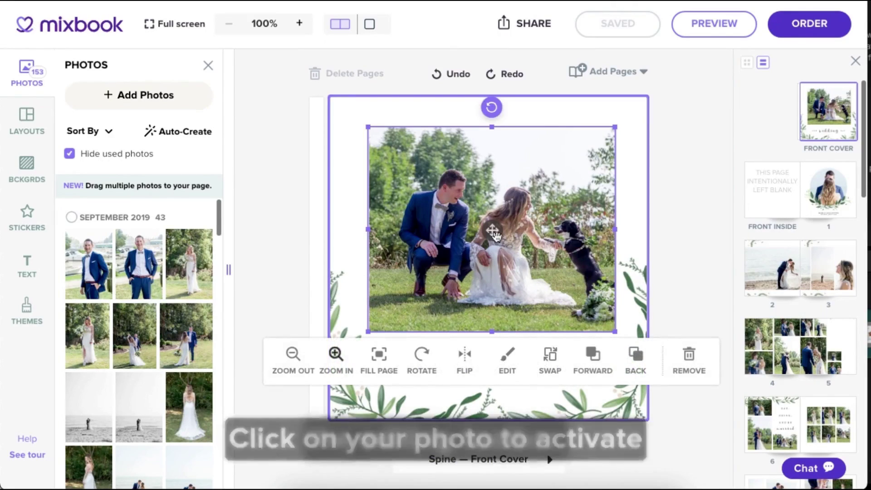
click(336, 358)
click(335, 358)
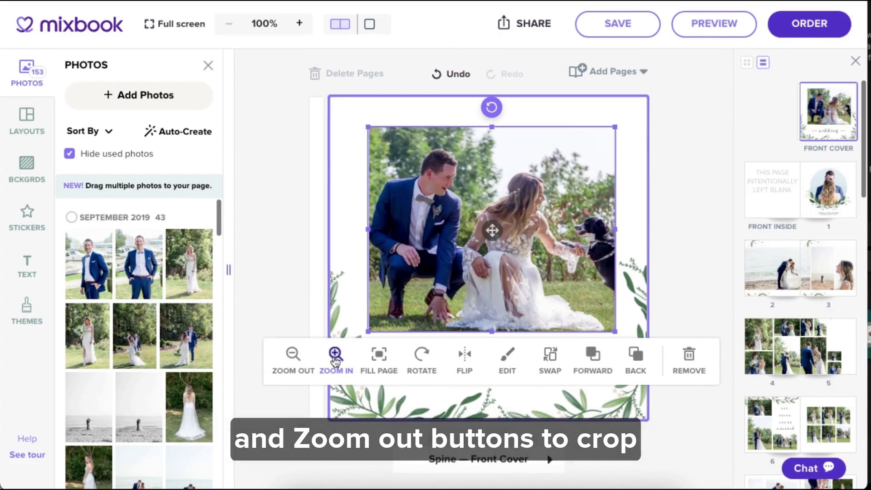
click(300, 362)
click(300, 362)
click(300, 362)
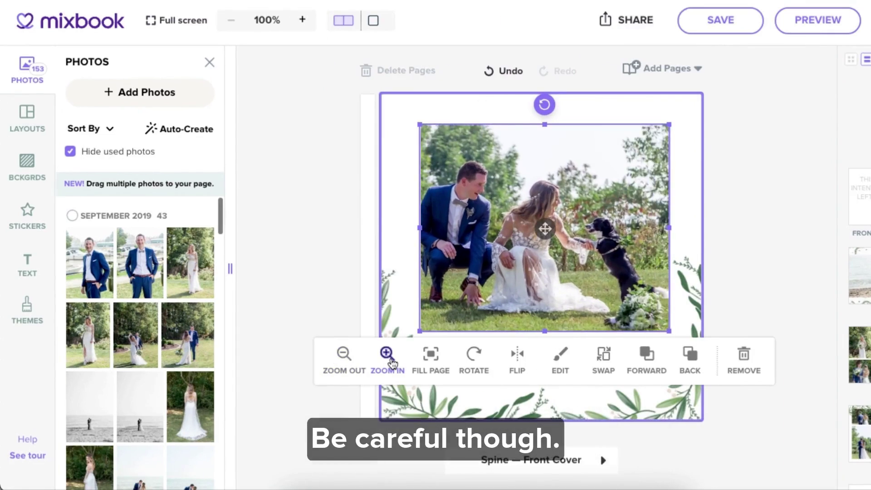
- Zoom the front cover photo far into its frame and read the print-quality warning on it
click(387, 356)
click(388, 357)
click(387, 357)
click(388, 356)
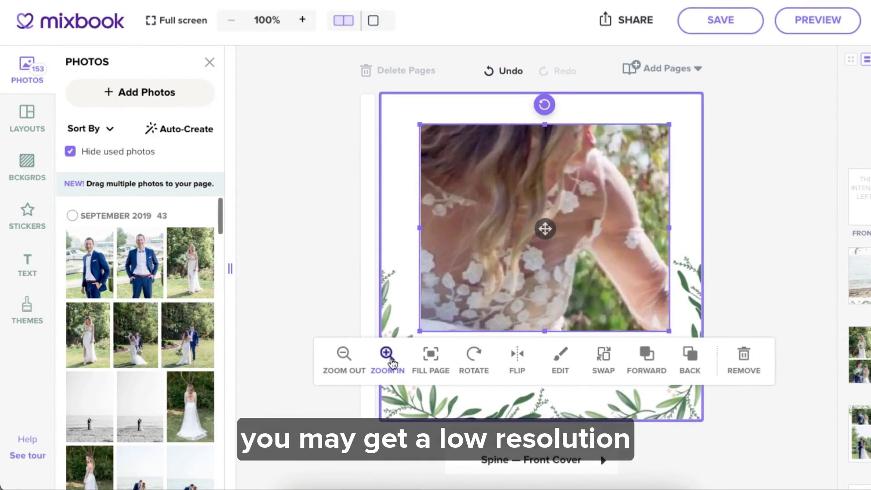
click(388, 356)
mouse_move(545, 230)
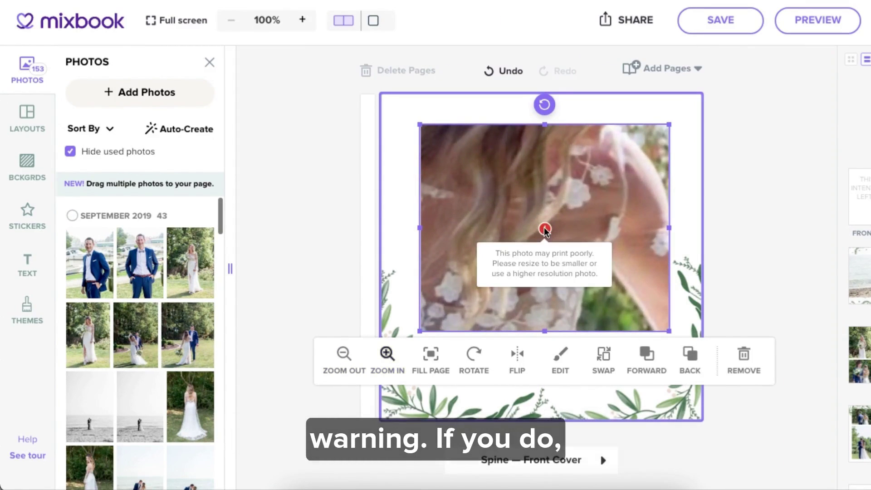
- Zoom the front cover photo back out until the couple and dog fit inside the frame
click(345, 360)
click(346, 363)
click(347, 366)
click(347, 366)
click(348, 365)
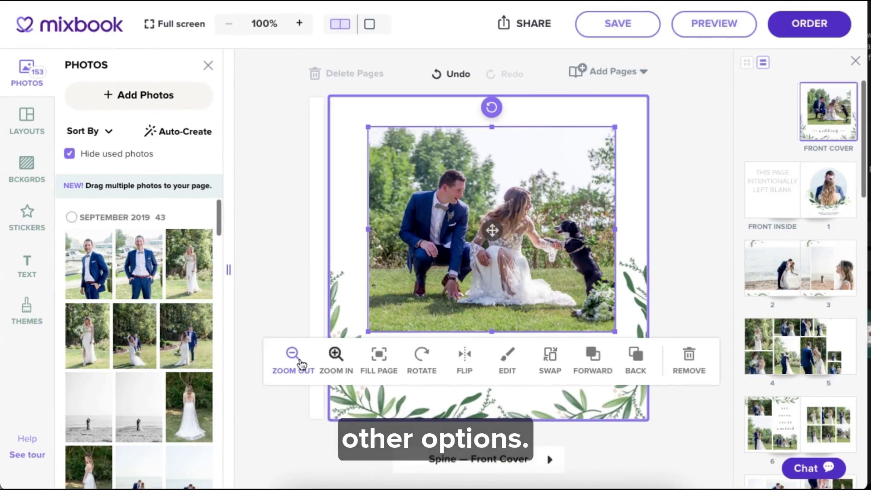
- Fill the entire front cover with the photo and undo the change
click(380, 358)
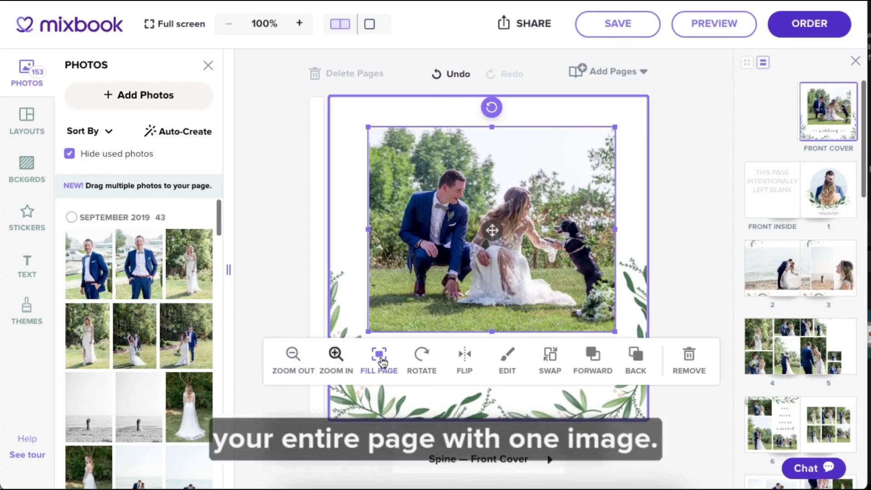
key(ctrl+z)
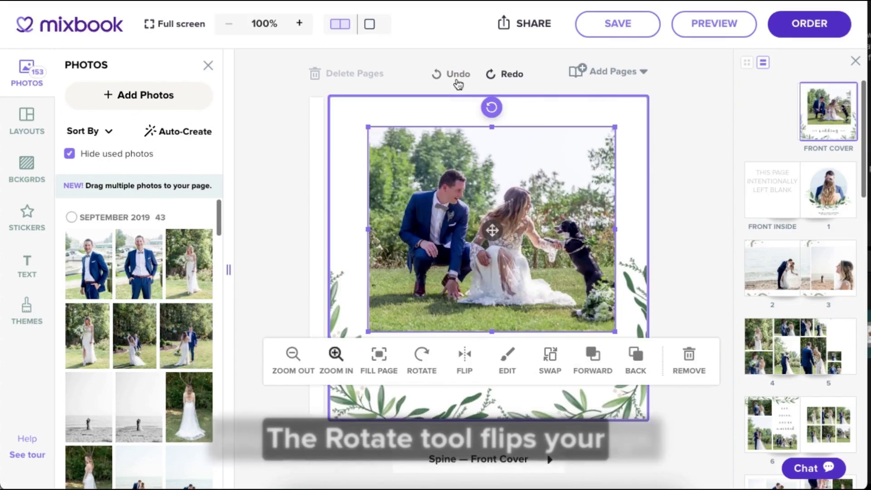
- Rotate the front cover photo through four 90-degree clockwise turns, and flip it horizontally and back
click(423, 363)
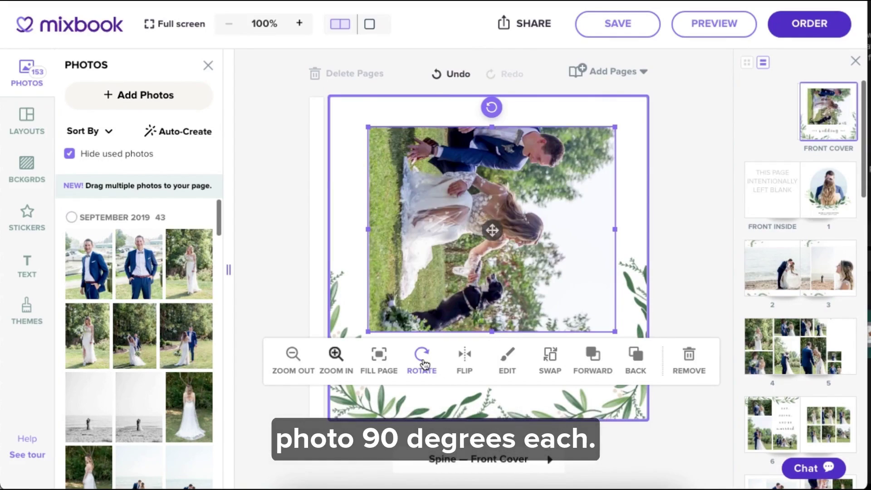
click(424, 363)
click(424, 363)
click(423, 363)
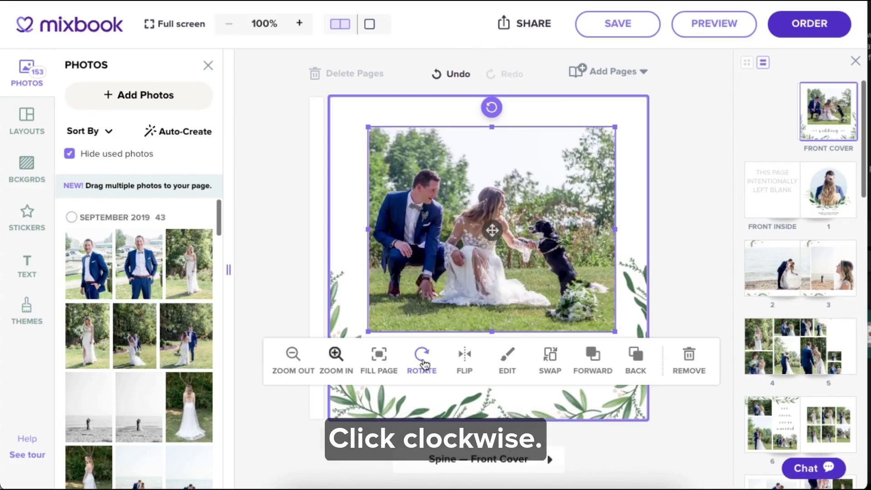
click(462, 362)
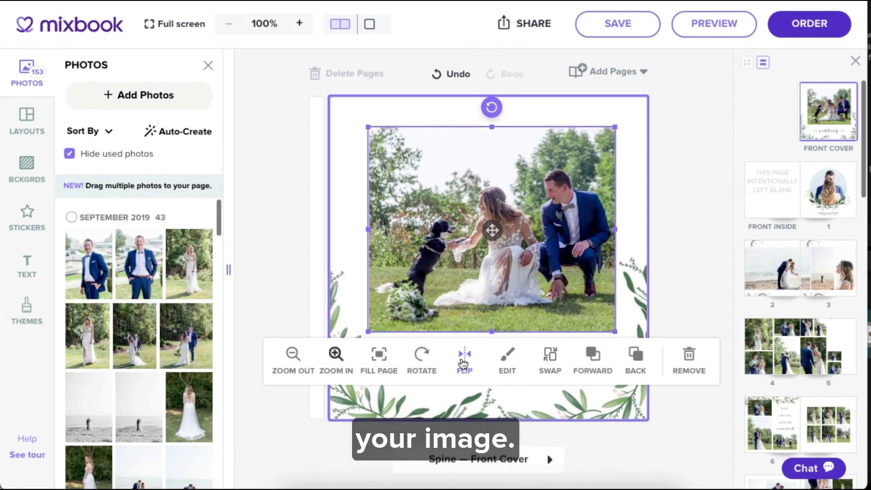
click(463, 362)
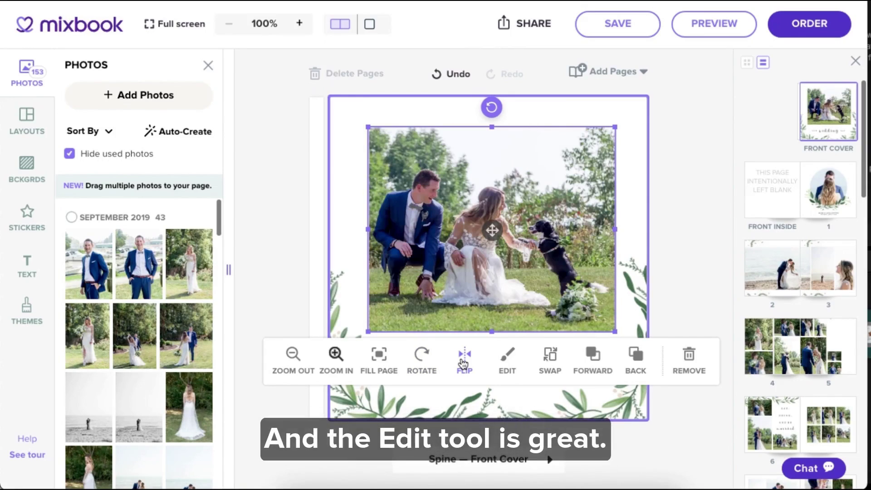
- Try a border on the front cover photo and remove it again
click(506, 360)
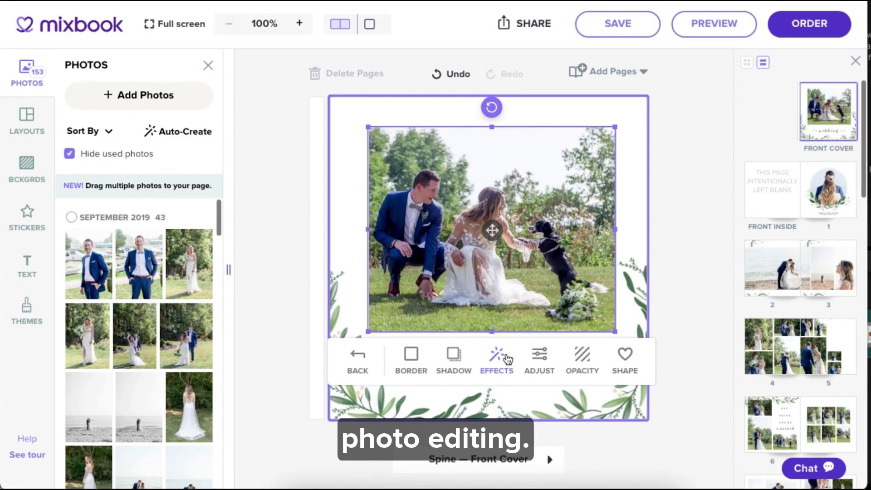
click(417, 365)
mouse_move(350, 356)
mouse_down()
mouse_move(391, 356)
mouse_move(347, 359)
mouse_up()
click(352, 361)
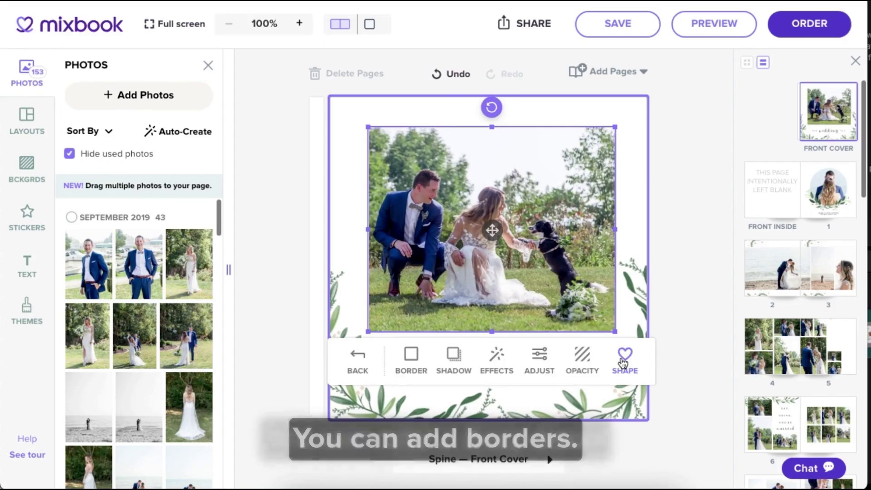
- Try the different shadow styles on the front cover photo and finish with no shadow
click(461, 363)
click(352, 366)
click(389, 367)
click(429, 369)
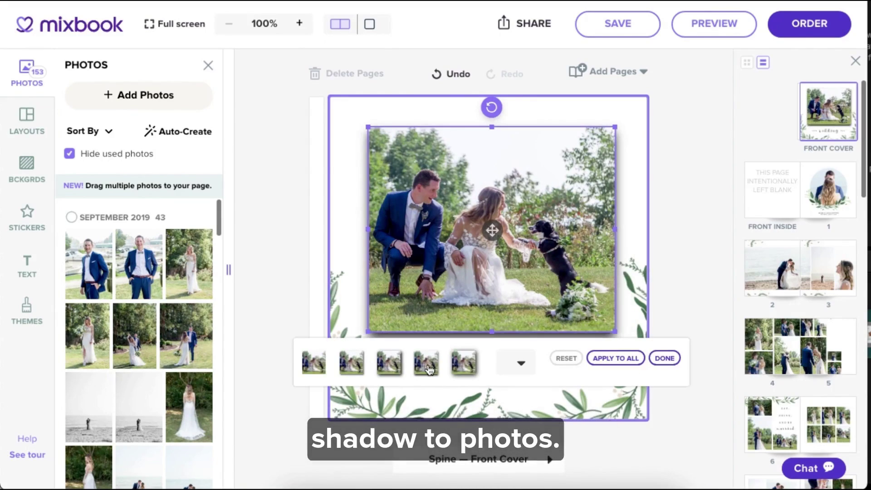
click(463, 372)
click(315, 366)
click(665, 358)
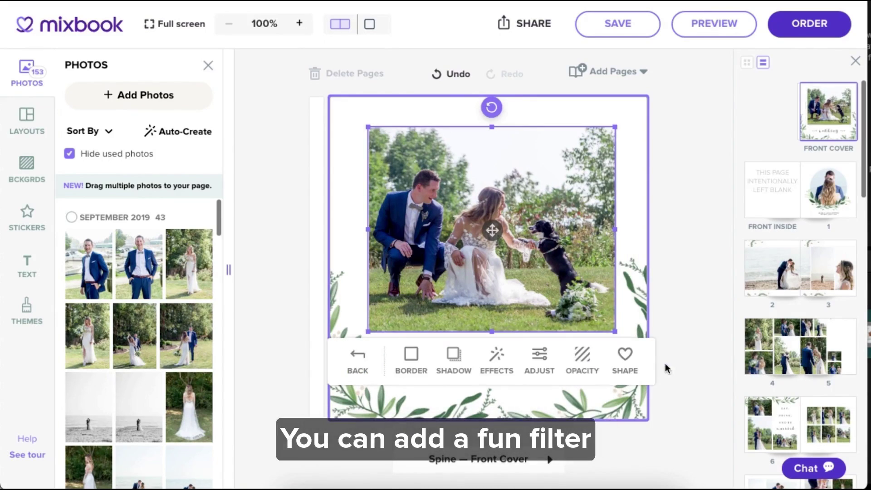
- Try the B&W, Sepia, Lighten and Darken effects on the front cover photo and close the effects
click(496, 362)
click(335, 358)
click(372, 359)
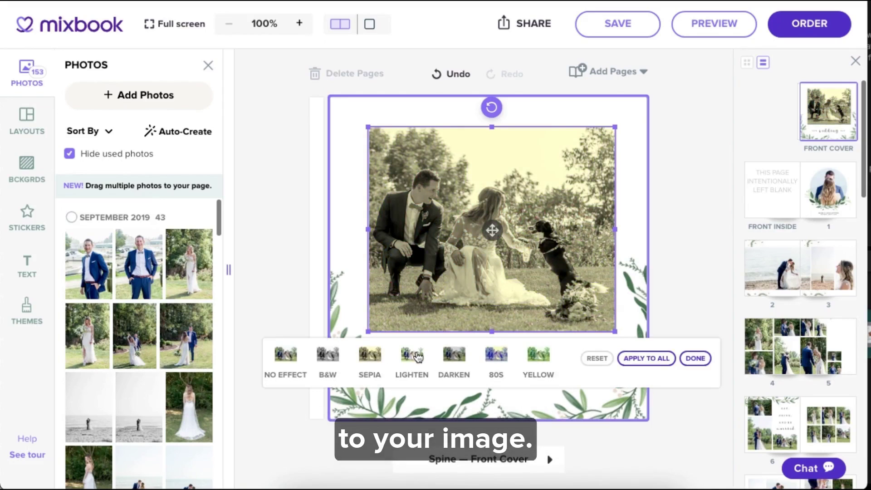
click(418, 358)
click(456, 357)
click(695, 358)
- Adjust the front cover photo's brightness, saturation and contrast, returning brightness to 0 and setting saturation to 3
click(536, 357)
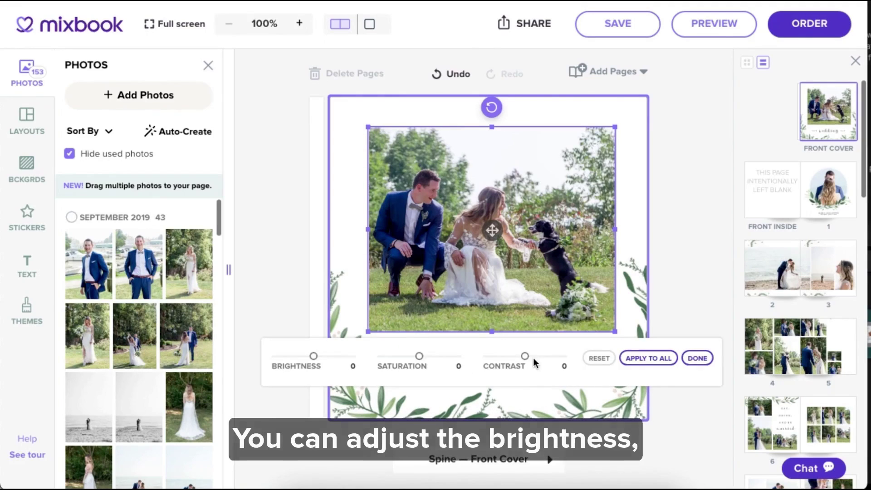
drag(312, 361, 310, 360)
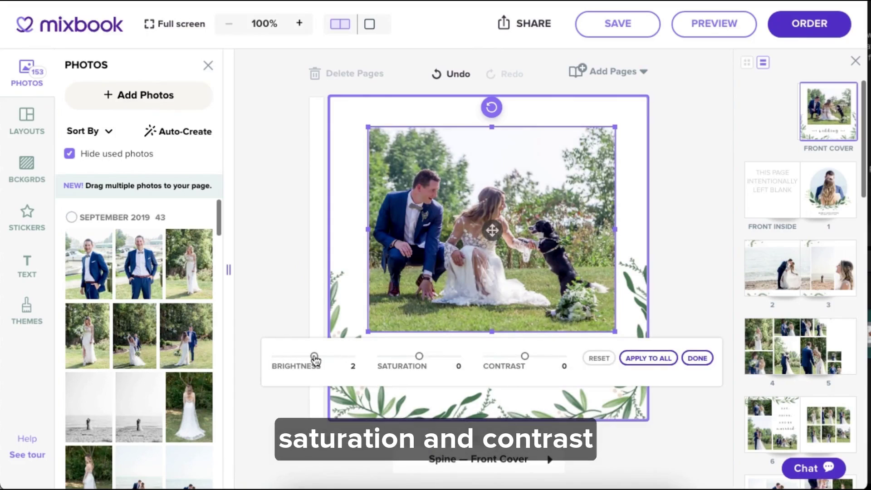
mouse_move(420, 360)
mouse_down()
mouse_move(459, 360)
mouse_move(397, 360)
mouse_move(421, 362)
mouse_up()
mouse_move(525, 357)
mouse_down()
mouse_move(536, 360)
mouse_move(518, 362)
mouse_move(526, 363)
mouse_up()
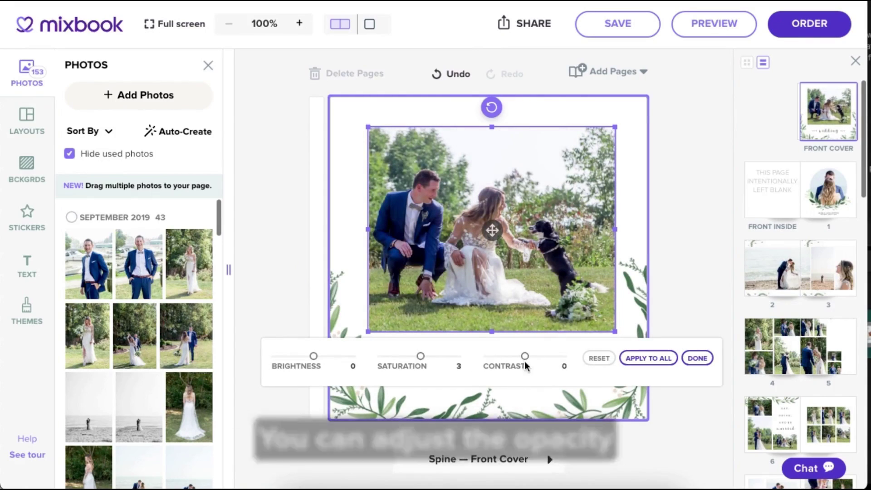
click(697, 358)
- Try adjusting the opacity of the front cover photo and close the opacity setting
click(582, 356)
mouse_move(457, 361)
mouse_down()
mouse_move(420, 360)
mouse_move(458, 357)
mouse_up()
click(590, 358)
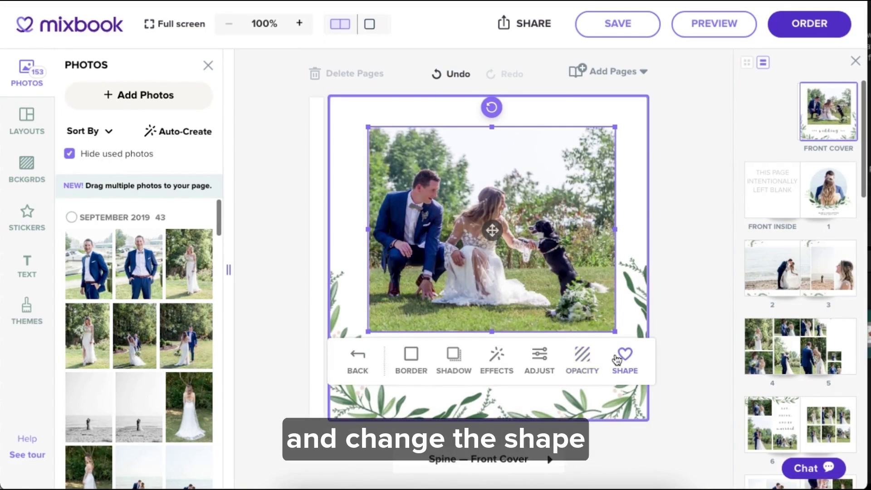
- Try the heart, star, triangle and circle shapes on the front cover photo and reset its shape
click(623, 359)
click(503, 358)
click(455, 360)
click(417, 358)
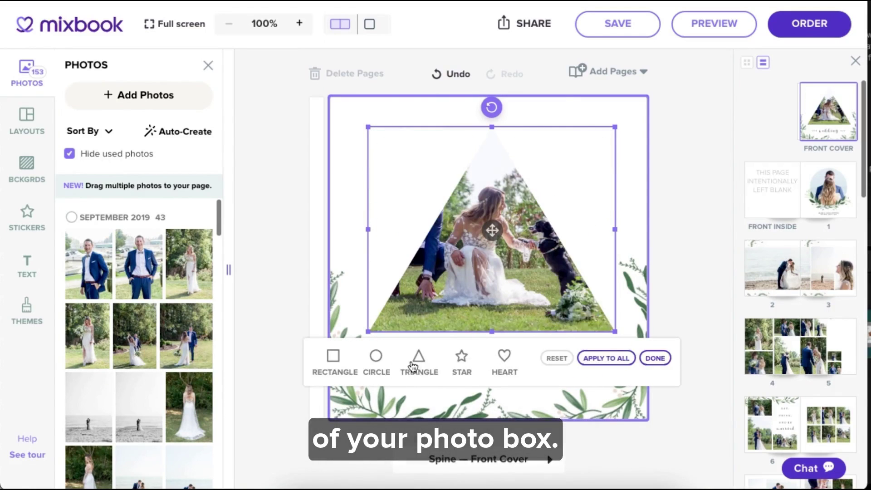
click(376, 363)
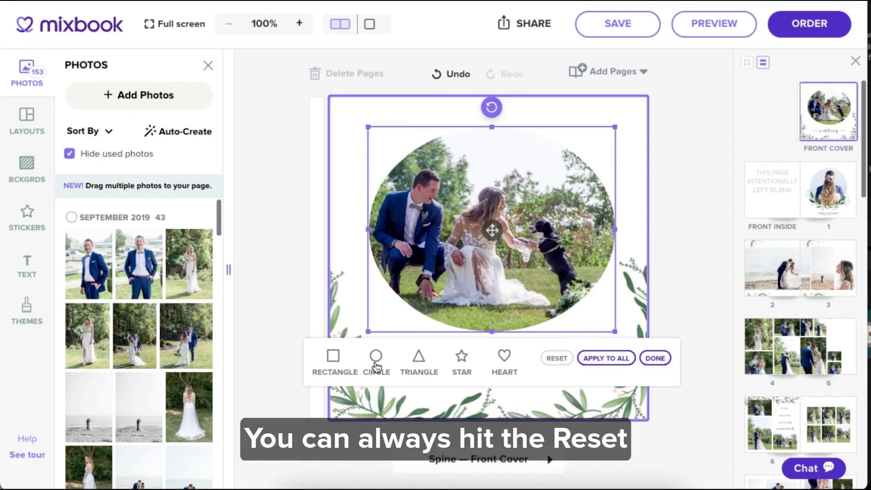
click(557, 360)
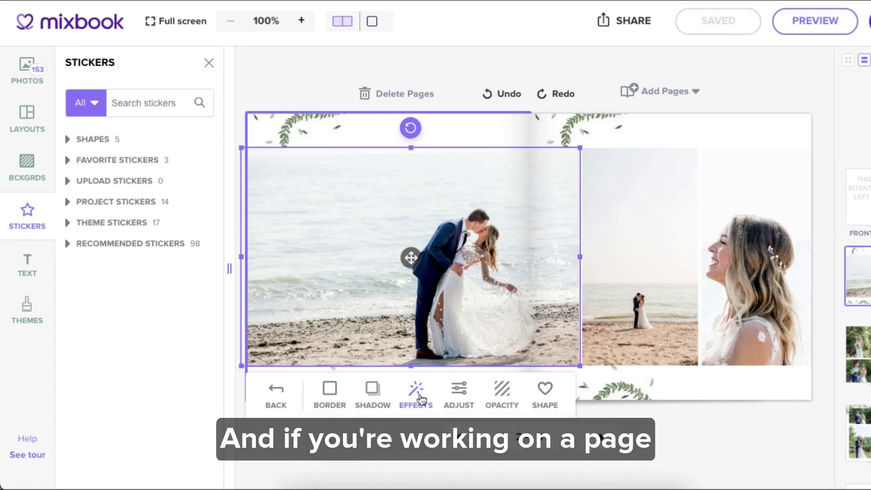
- Give the large beach photo on pages 2–3 the B&W effect and apply it to all photos on the spread
click(422, 399)
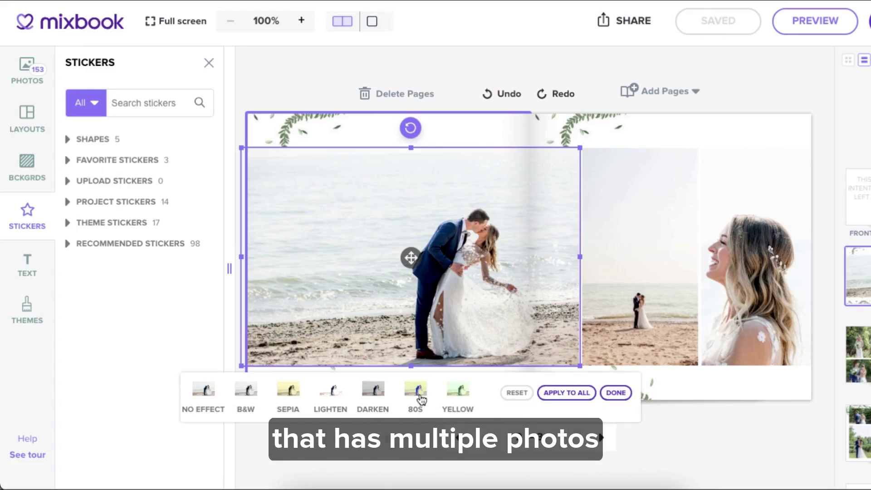
click(243, 394)
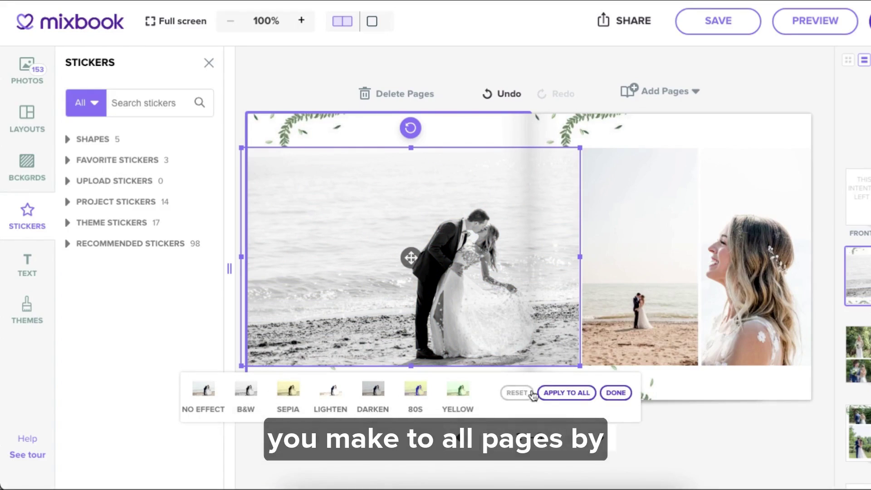
click(552, 393)
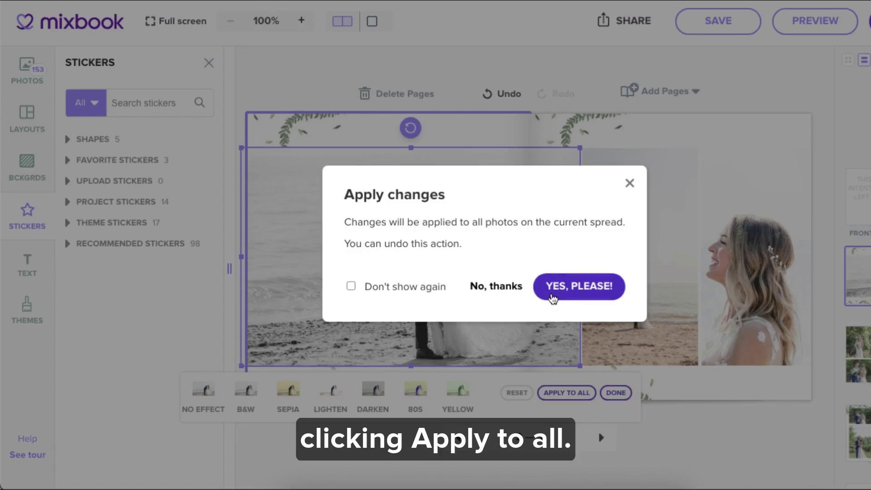
click(551, 297)
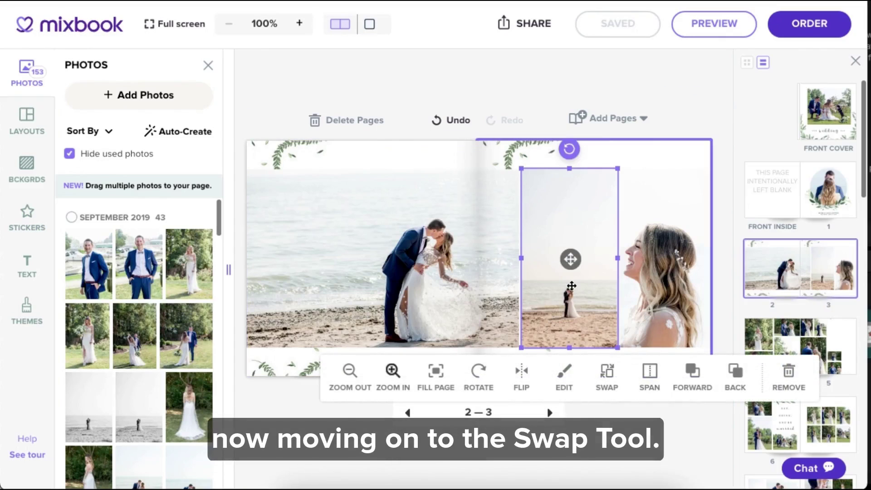
- Try swapping the narrow beach photo on page 3 with the close-up portrait of the bride
click(608, 369)
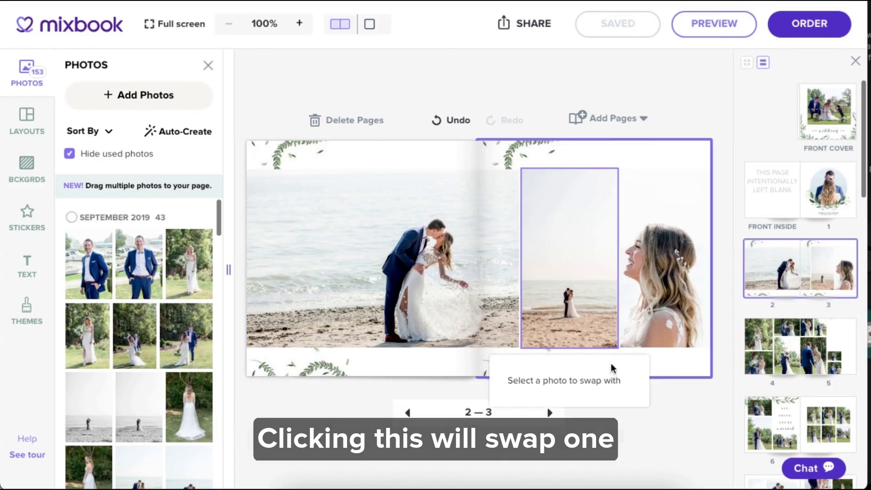
click(654, 250)
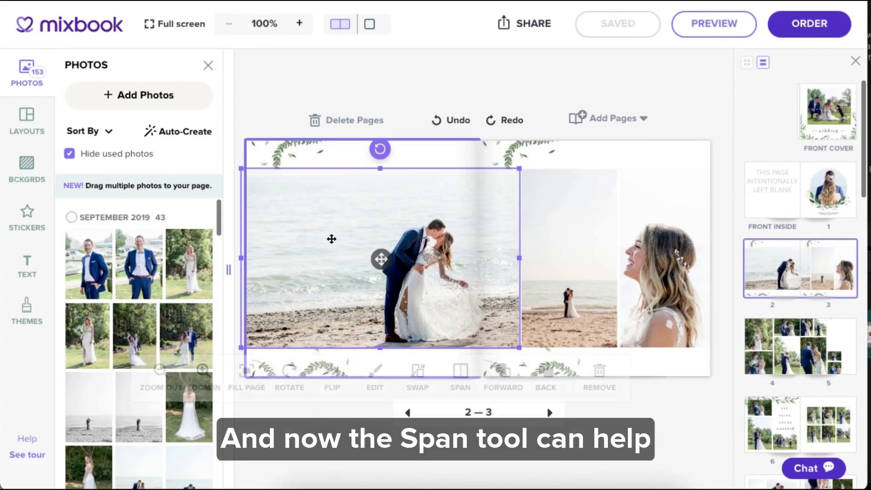
- Try the half-span and full-span options on the large beach photo that crosses pages 2–3
click(459, 374)
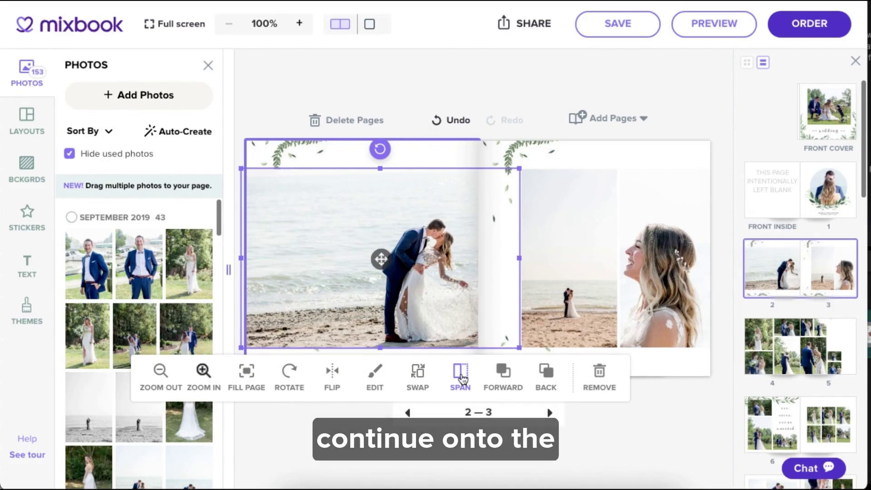
click(460, 374)
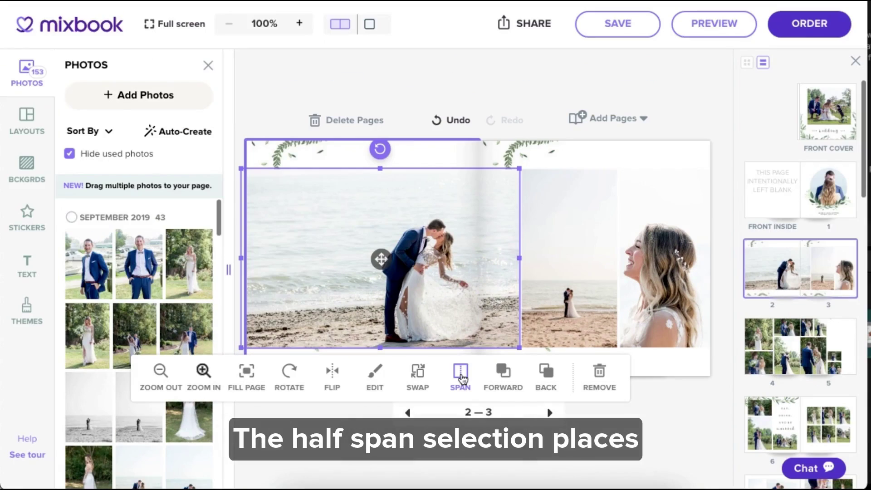
click(461, 377)
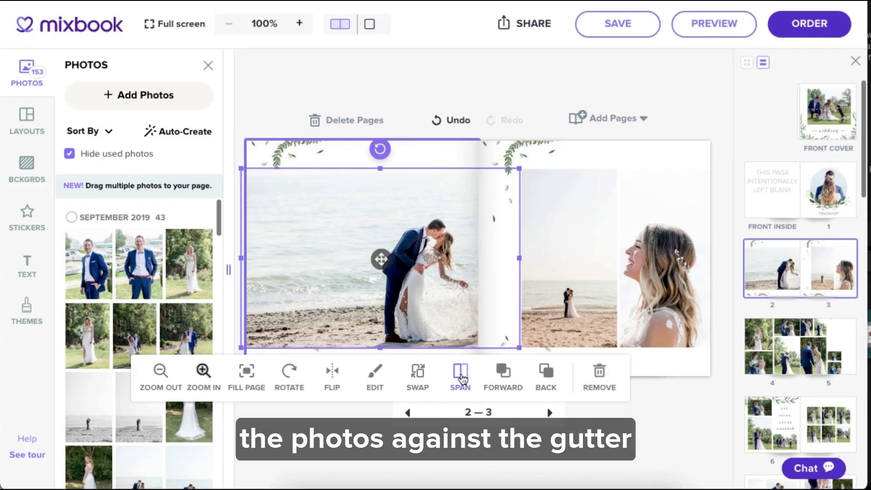
- Try bringing the middle beach photo on page 3 forward and sending it back, and remove it from its frame
click(535, 282)
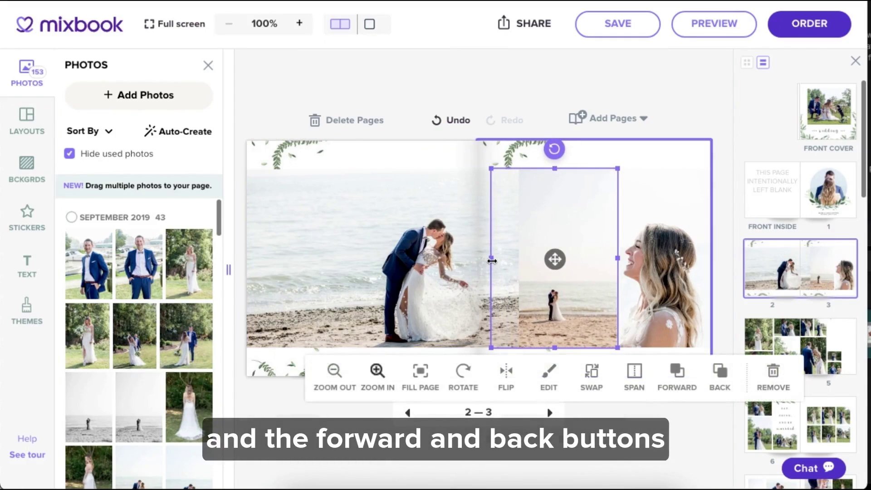
click(687, 389)
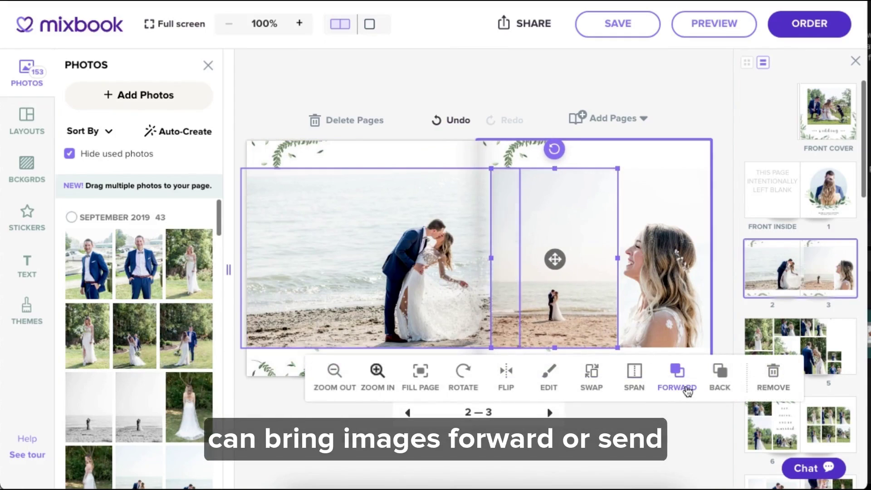
click(720, 377)
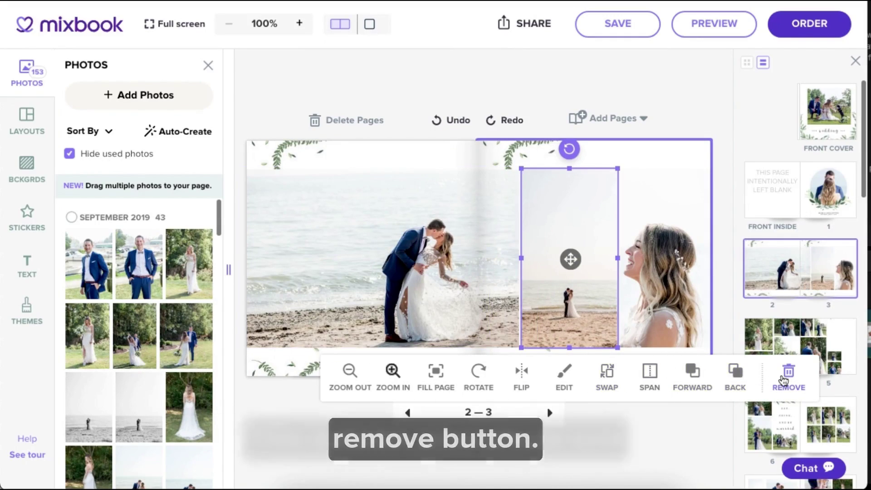
click(786, 380)
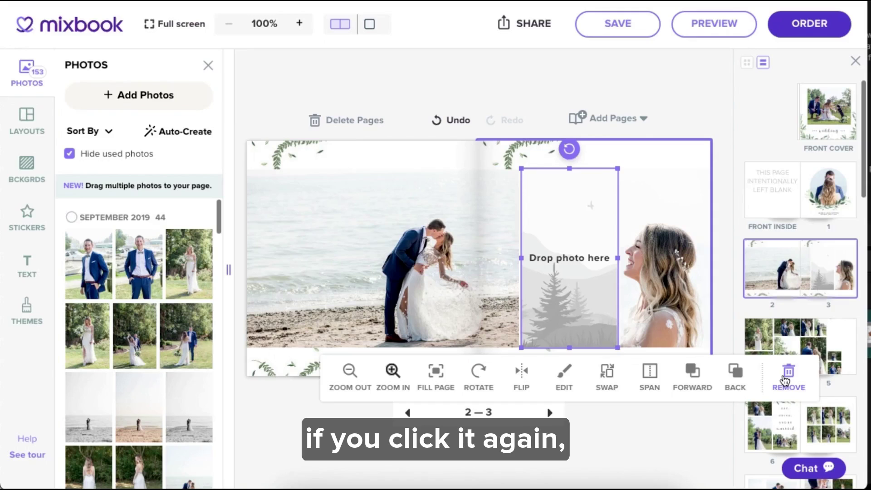
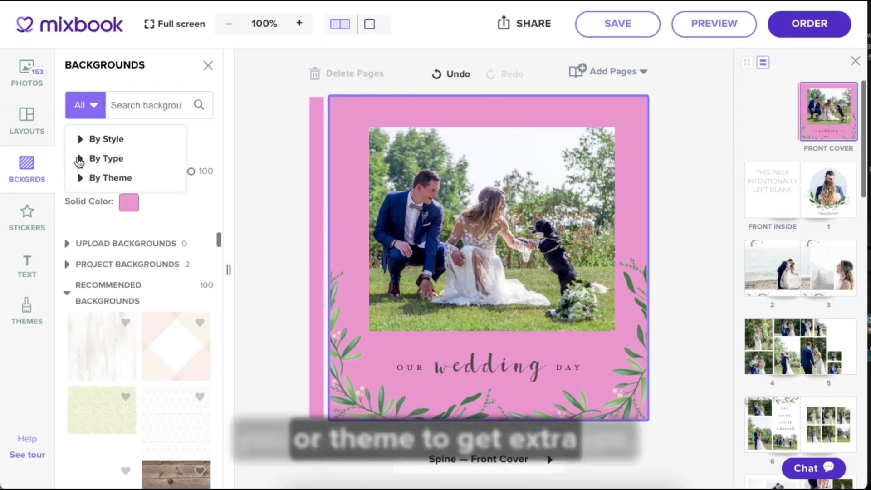
- Examine the background filter options by type and by theme
click(80, 160)
click(80, 160)
click(81, 179)
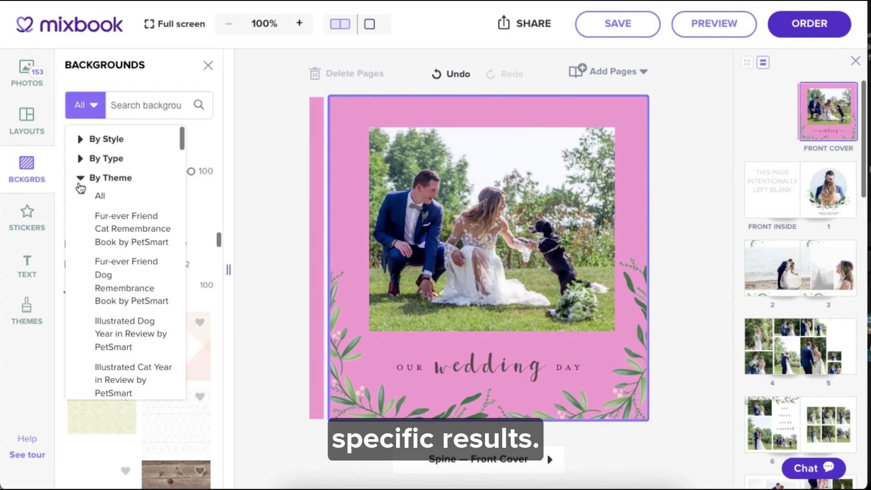
click(81, 179)
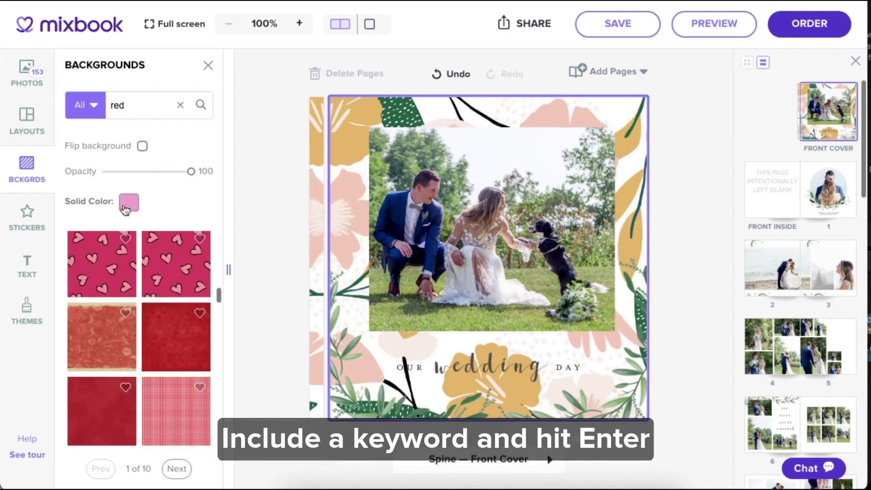
- From the "red" background results, try the pink hearts and plain red designs on the front cover and apply the red floral one
click(106, 271)
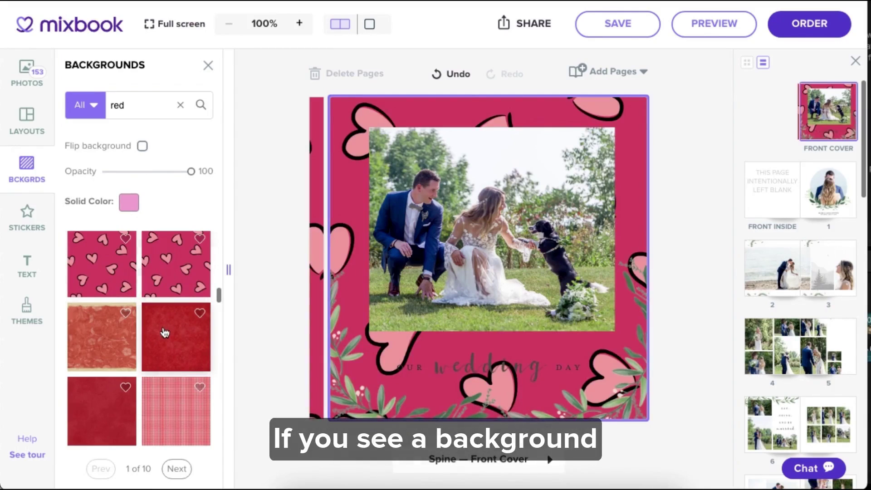
click(165, 333)
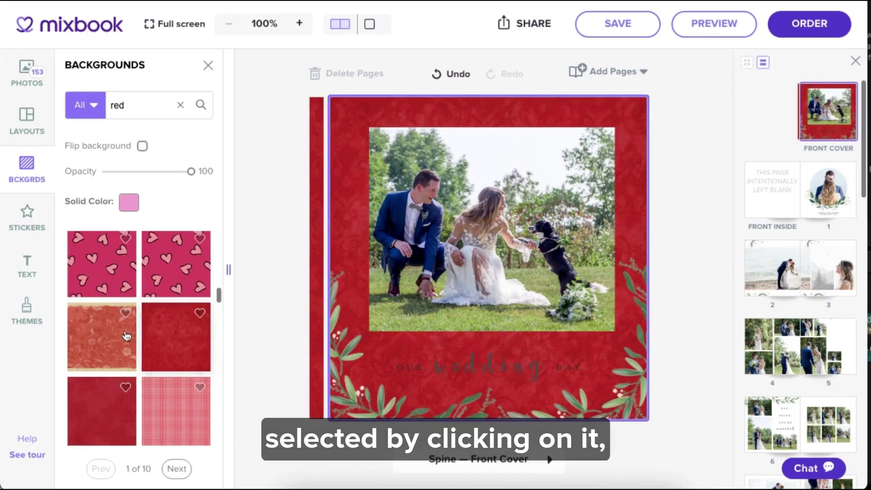
click(105, 340)
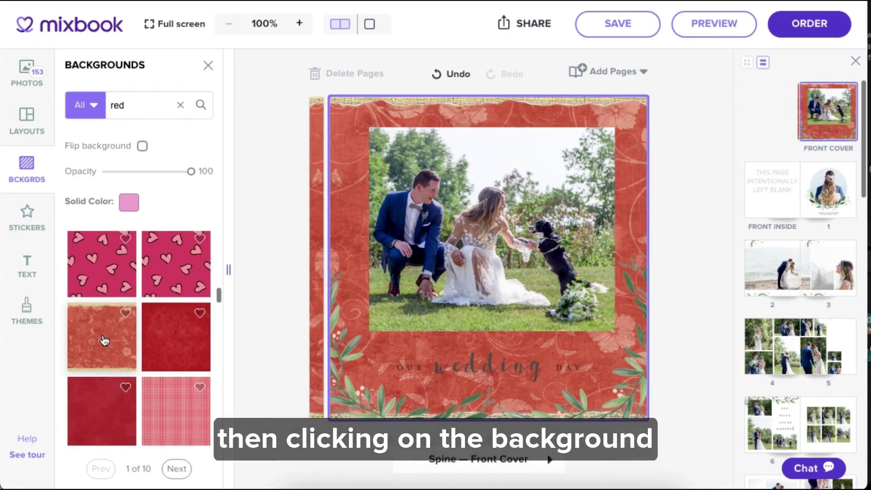
- Clear the background search and start uploading a custom background
click(182, 105)
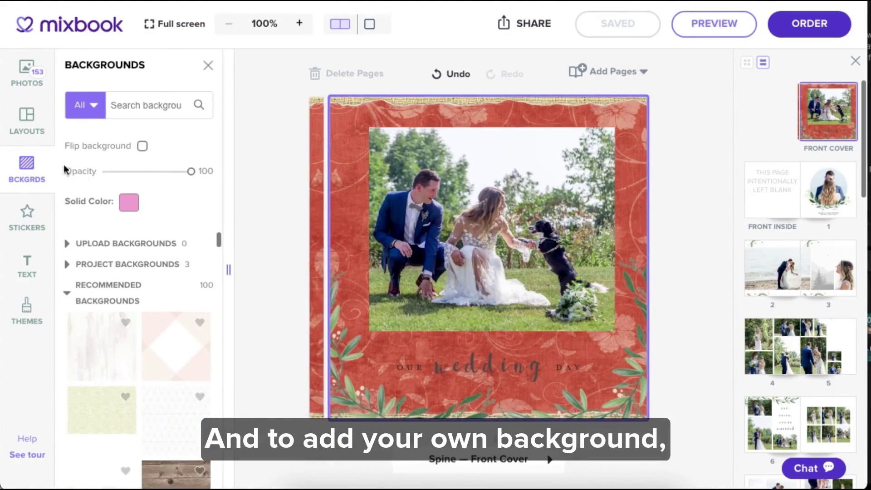
click(69, 245)
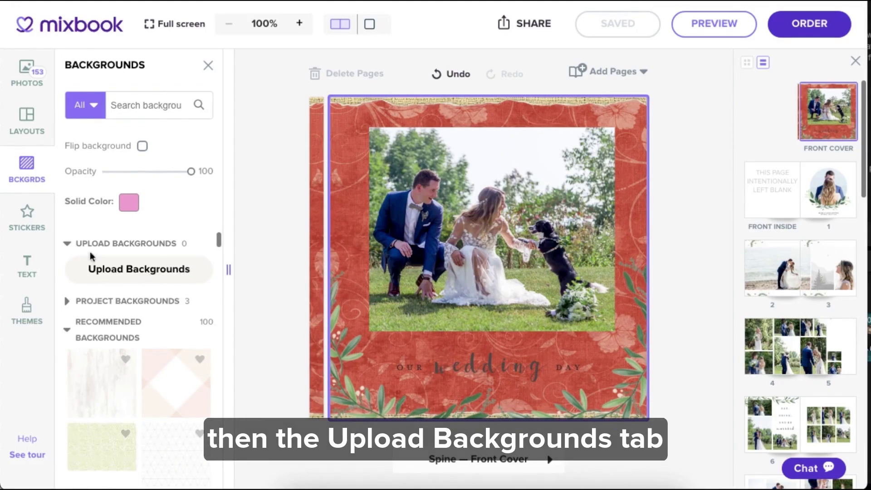
click(131, 277)
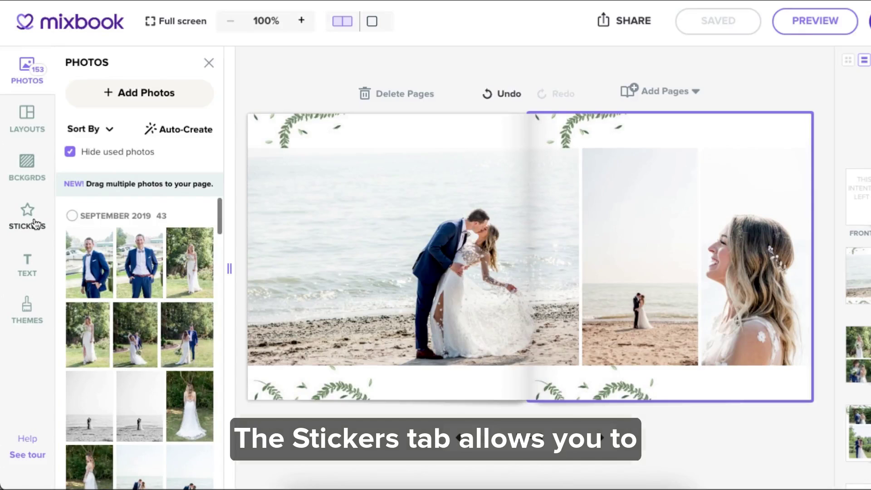
- Browse the sticker categories: shapes, favorite, upload, project and theme stickers
click(35, 223)
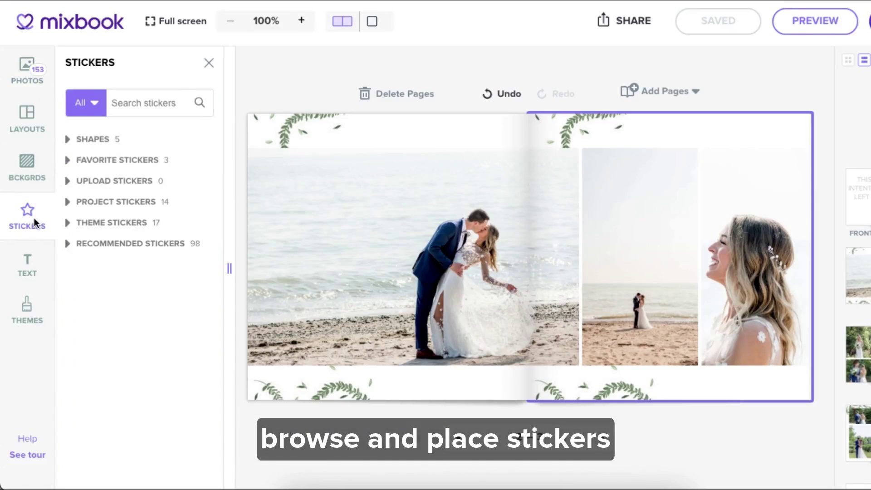
click(68, 140)
click(68, 141)
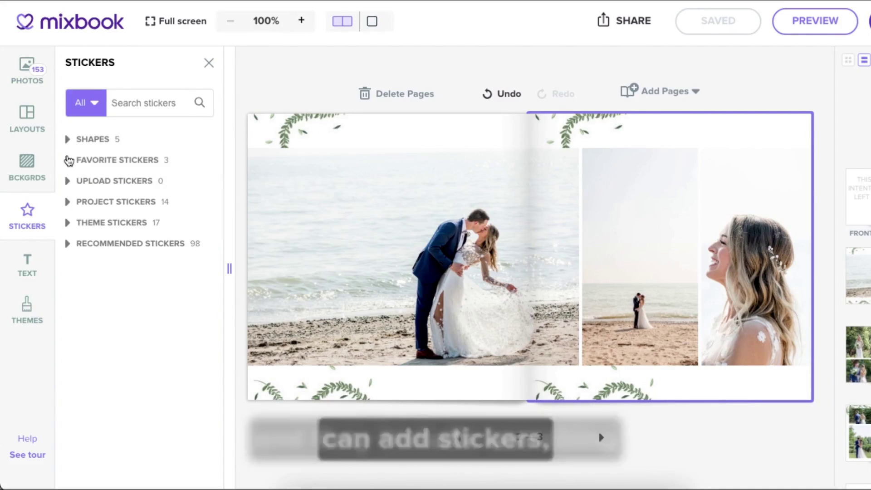
click(68, 162)
click(68, 163)
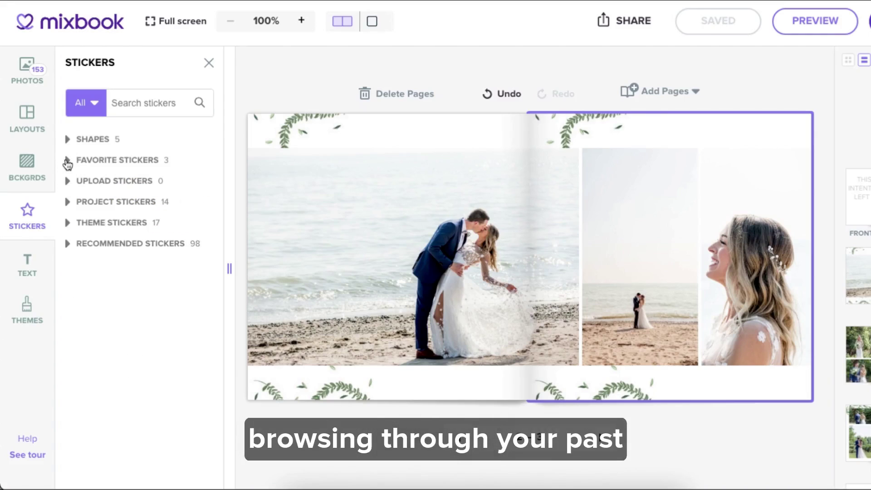
click(67, 181)
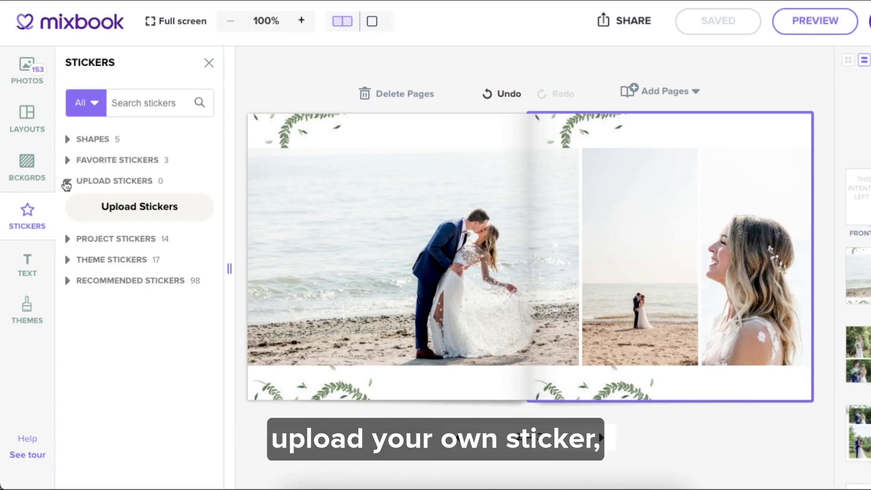
click(67, 183)
click(67, 204)
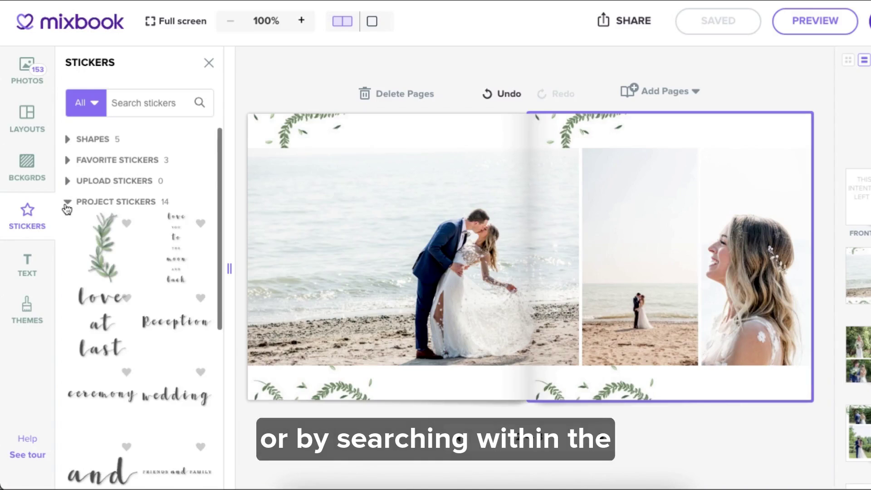
click(66, 206)
click(68, 225)
click(68, 227)
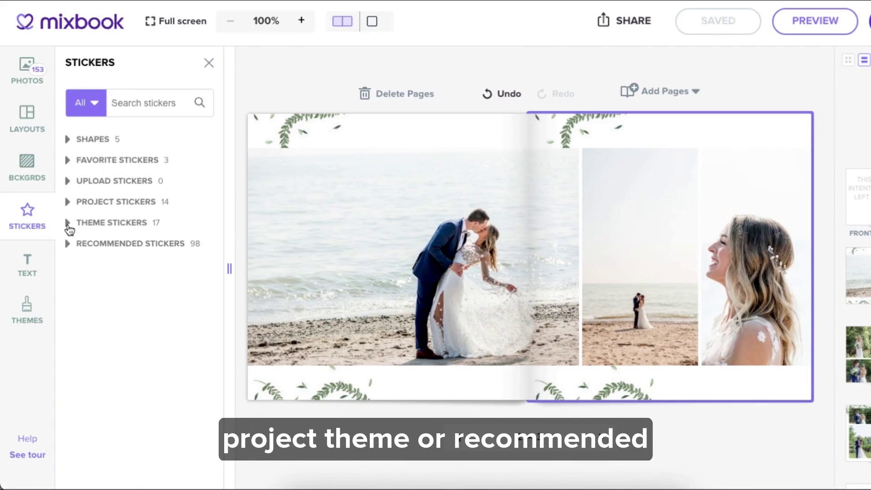
- Place the pale green seven-leaf flower sticker from the "leaf" results in page 2's upper-left corner and flip it
click(68, 245)
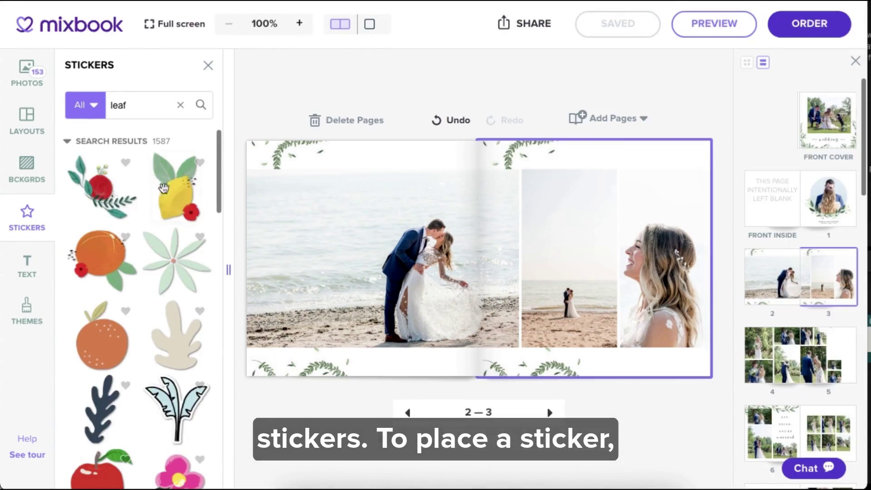
drag(175, 252, 296, 202)
click(295, 162)
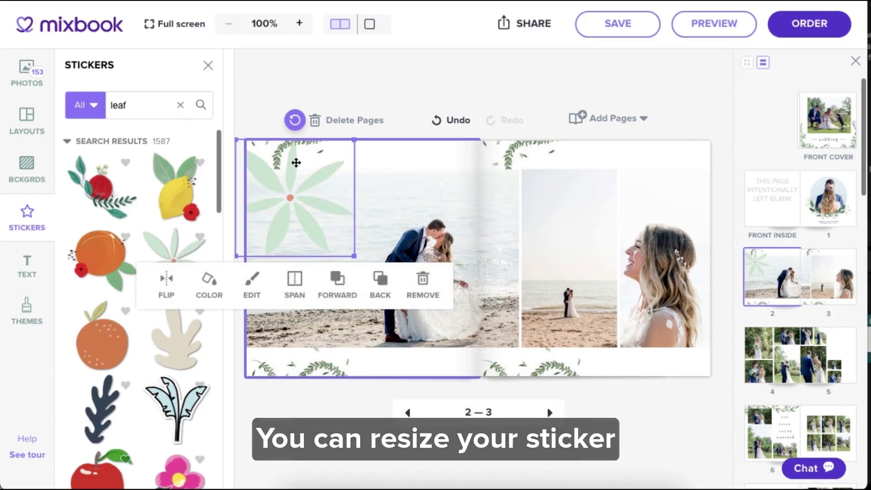
mouse_move(355, 257)
mouse_down()
mouse_move(320, 214)
mouse_move(355, 257)
mouse_up()
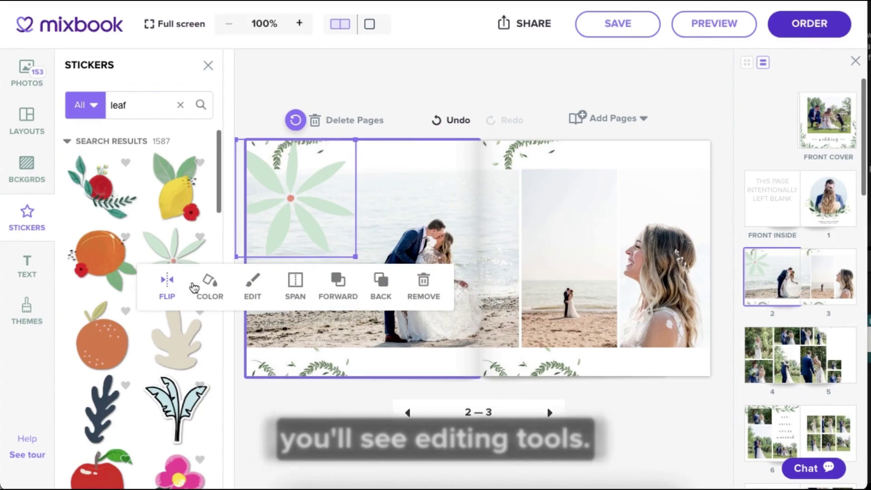
click(169, 285)
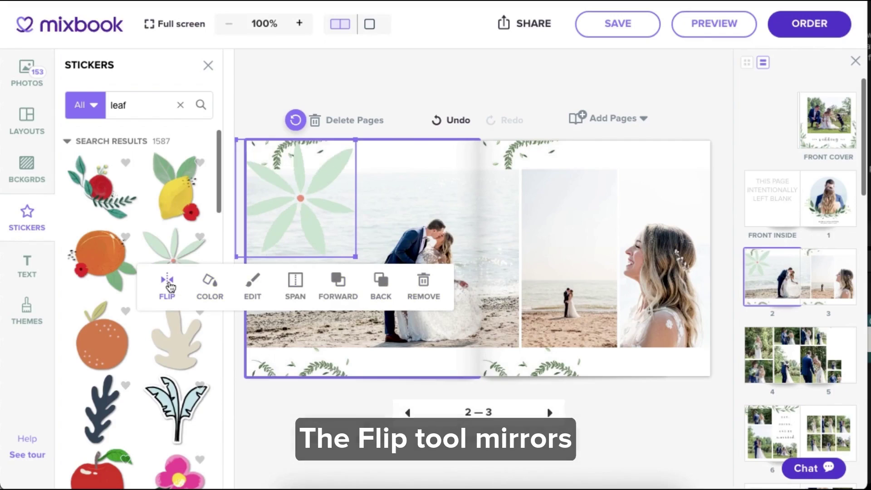
- Recolor the flower sticker on page 2, trying the pale pink shades and settling on dusty pink
click(210, 286)
click(248, 291)
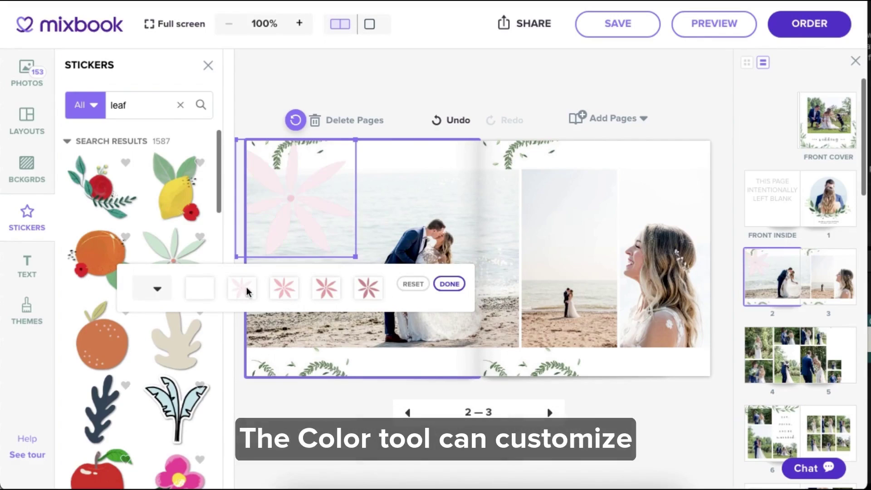
click(279, 293)
click(323, 292)
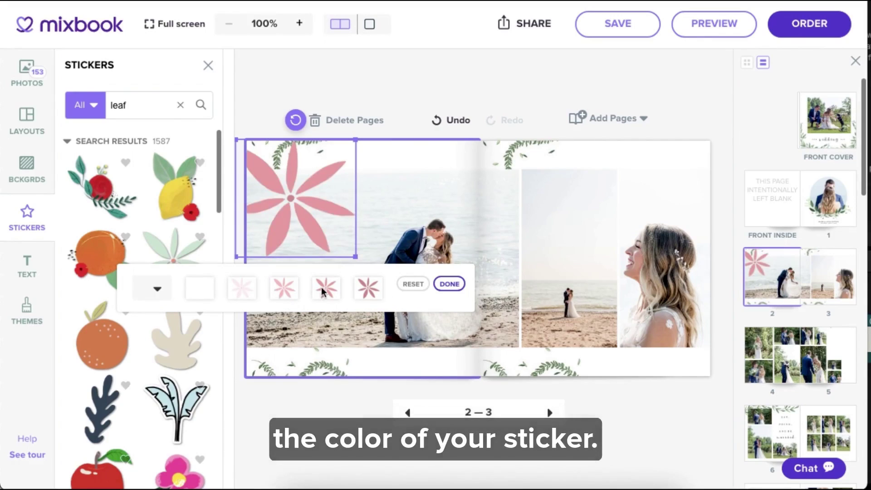
click(450, 285)
- Try several shadow styles on the flower sticker and apply a drop shadow
click(203, 288)
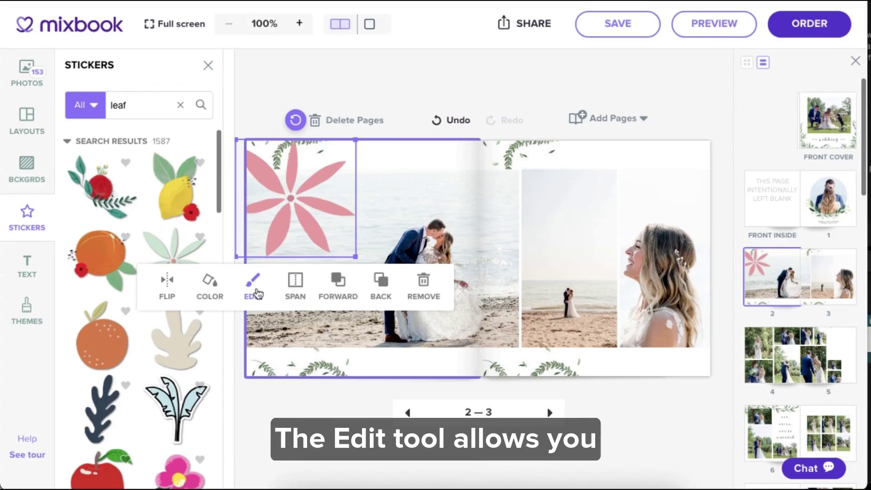
click(254, 289)
click(258, 294)
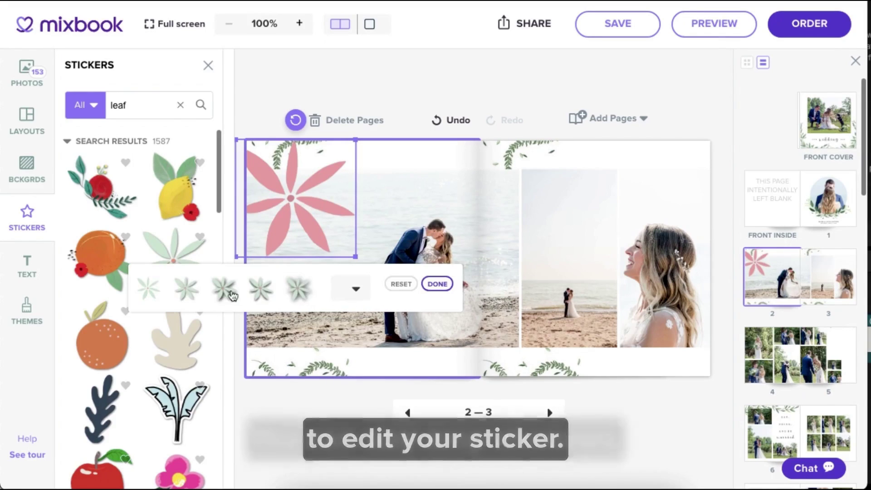
click(198, 299)
click(220, 299)
click(185, 300)
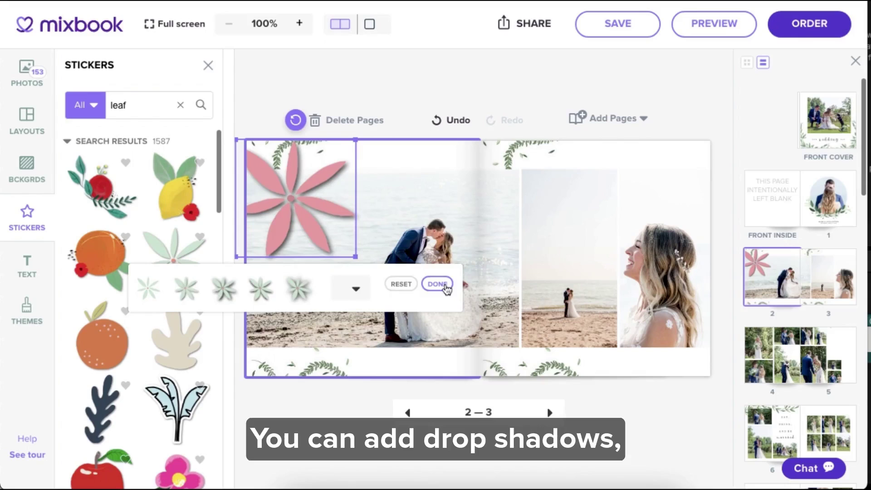
click(447, 285)
- Try the B&W and Lighten color effects on the flower sticker
click(301, 287)
click(162, 285)
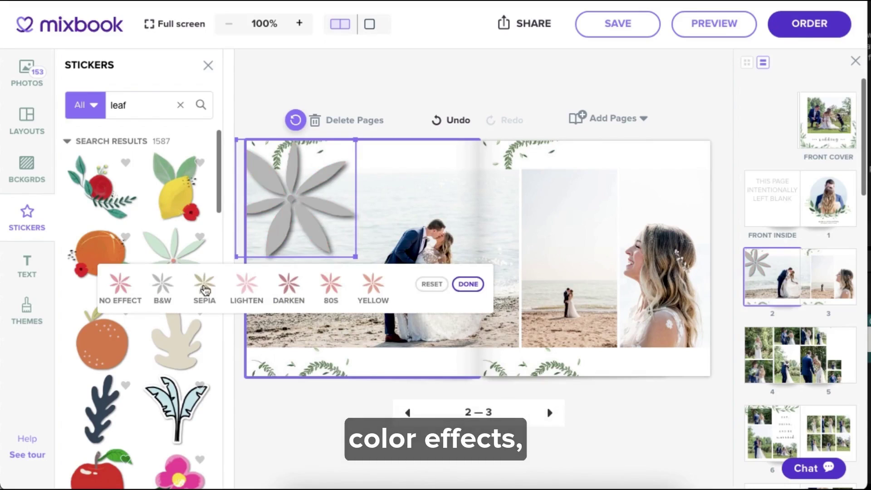
click(247, 285)
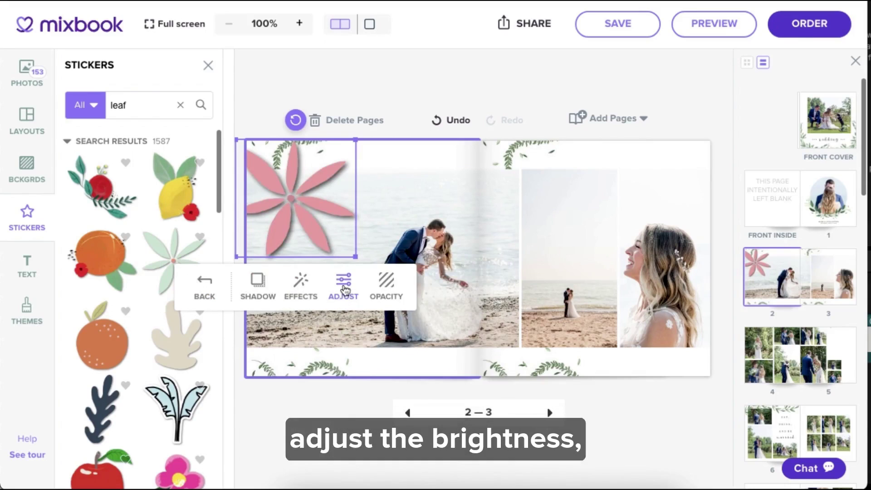
- Try brightness 91, saturation 69 and contrast 53 on the flower sticker and reset the adjustments
click(345, 291)
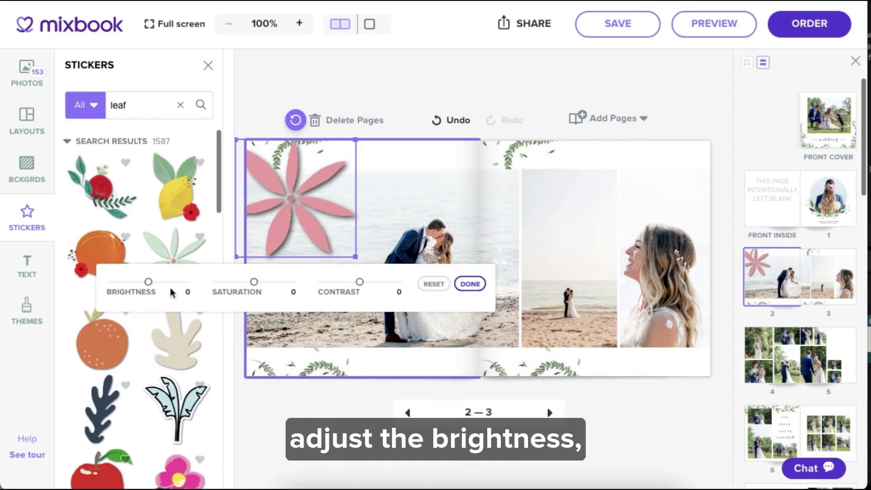
drag(150, 282, 183, 283)
drag(254, 282, 280, 282)
drag(354, 286, 381, 283)
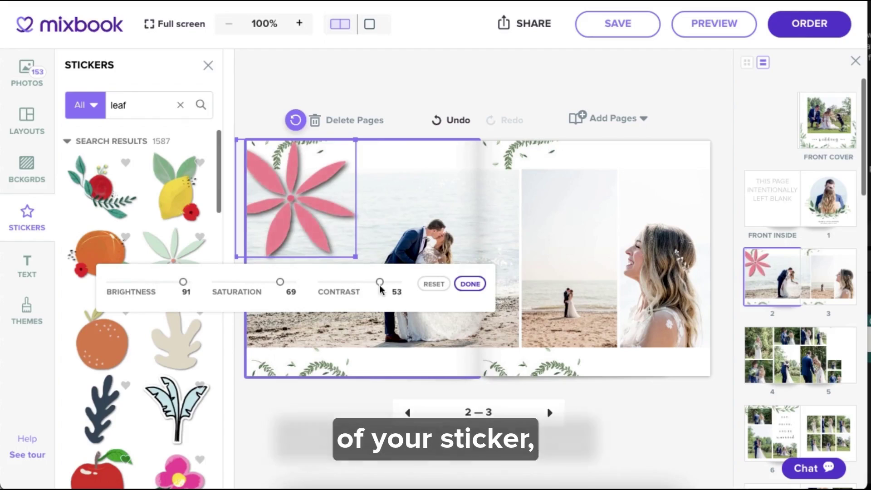
click(434, 284)
click(470, 284)
- Try adjusting the flower sticker's opacity
click(386, 286)
mouse_move(292, 282)
mouse_down()
mouse_move(236, 287)
mouse_move(291, 288)
mouse_up()
click(364, 284)
- Span the flower sticker over the gutter between pages 2 and 3 and move it back to page 2's upper-left corner
drag(305, 163, 473, 194)
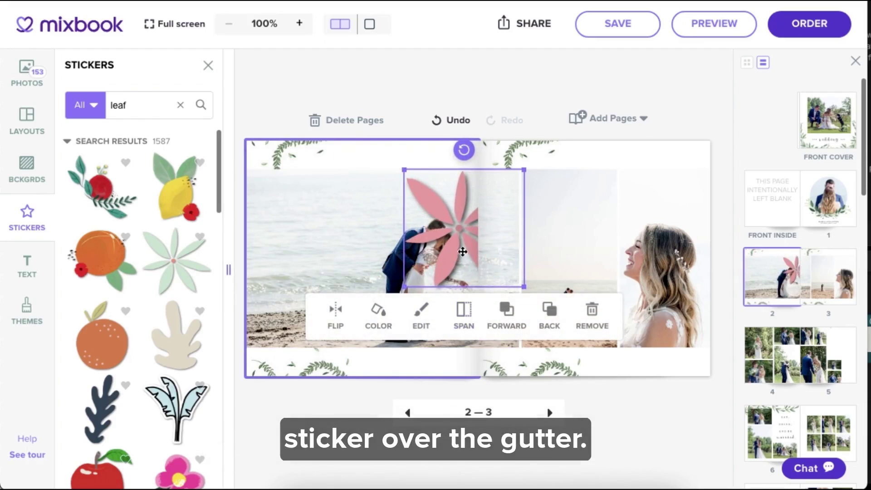
click(463, 310)
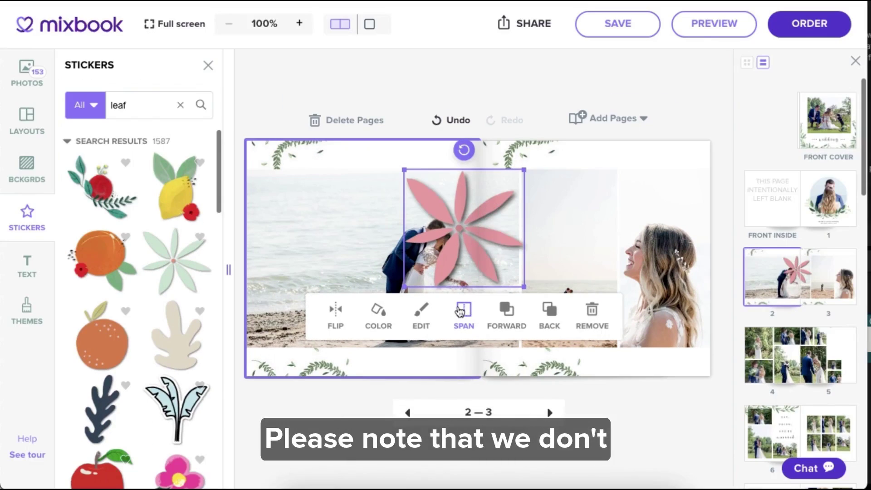
drag(464, 201, 311, 183)
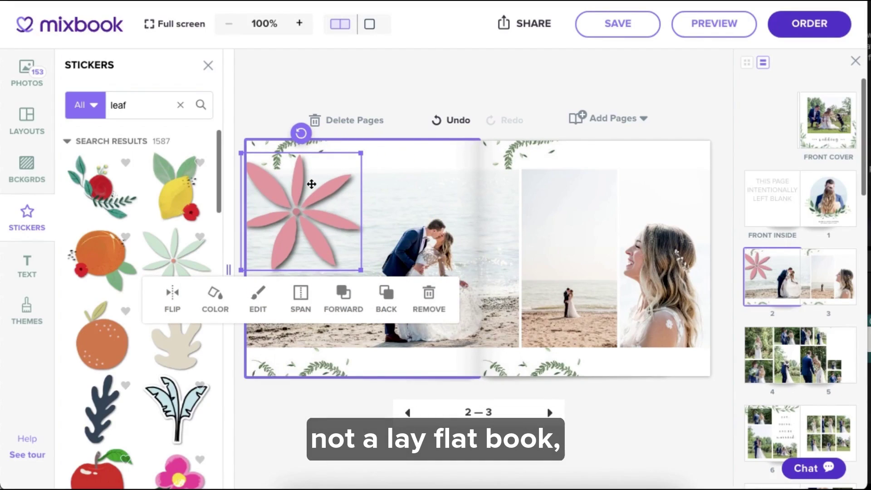
- Try sending the flower sticker behind the beach photo and bringing it forward, and remove it from page 2
click(385, 311)
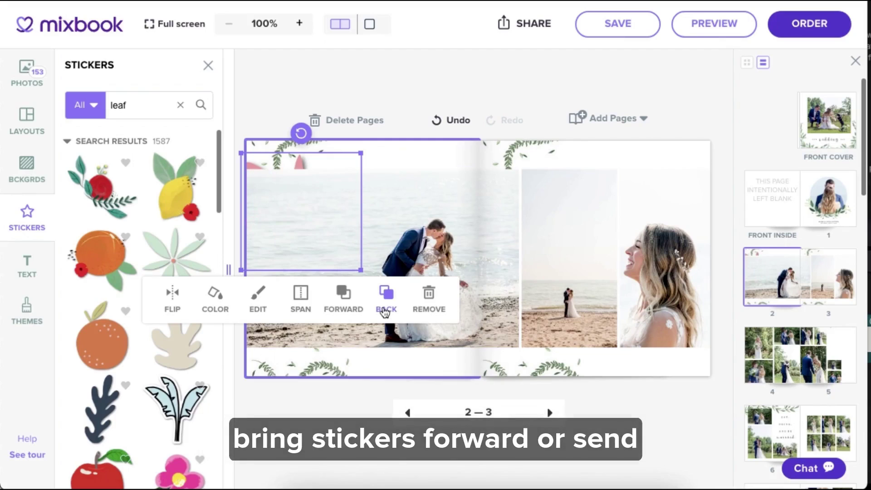
click(351, 312)
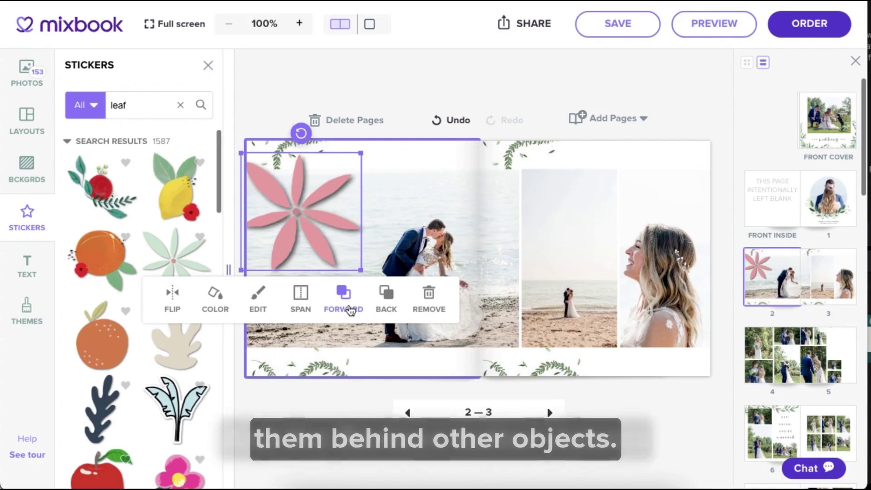
click(431, 312)
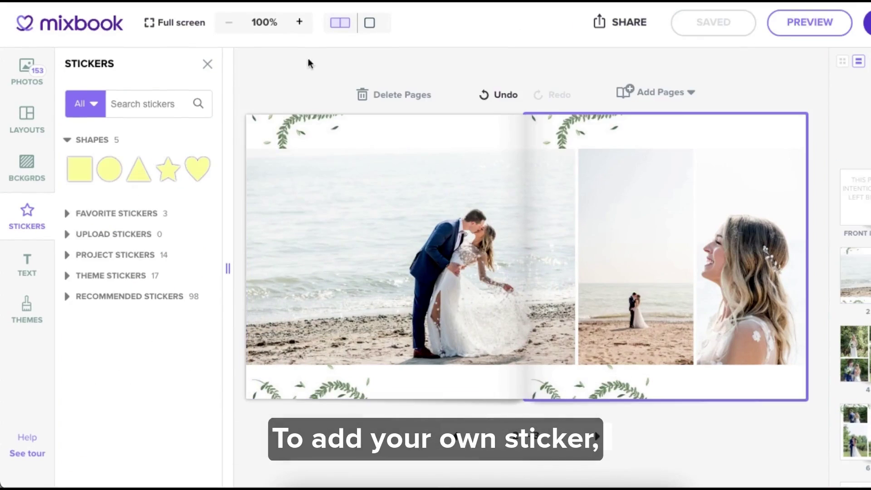
- Open the upload options for adding a custom sticker
click(68, 234)
click(136, 266)
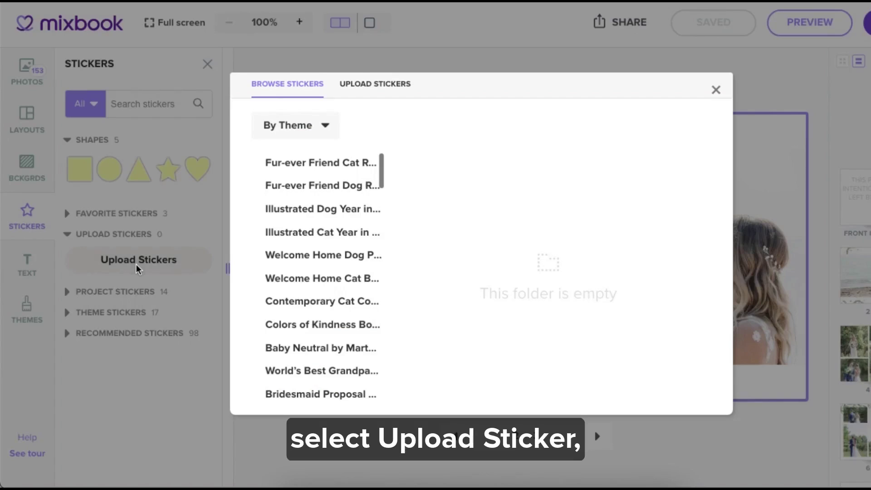
click(364, 88)
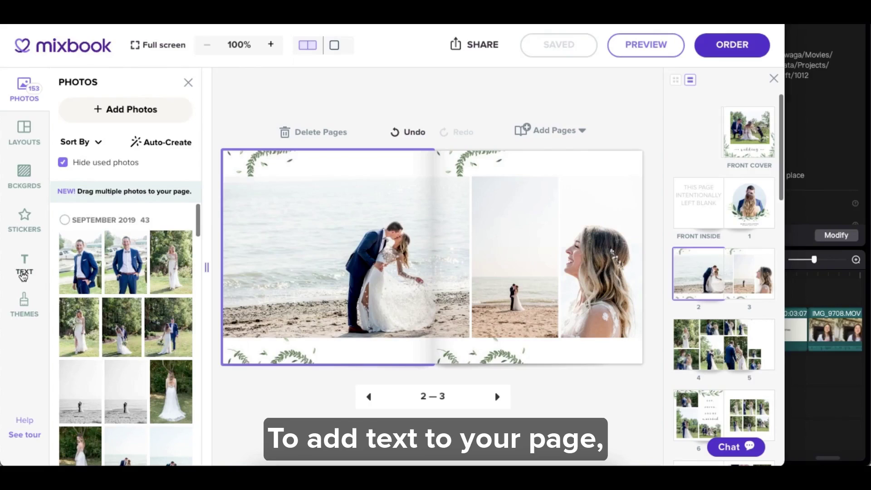
- Add a text box reading "September" over the sky in the upper-left part of page 2's beach photo
click(23, 275)
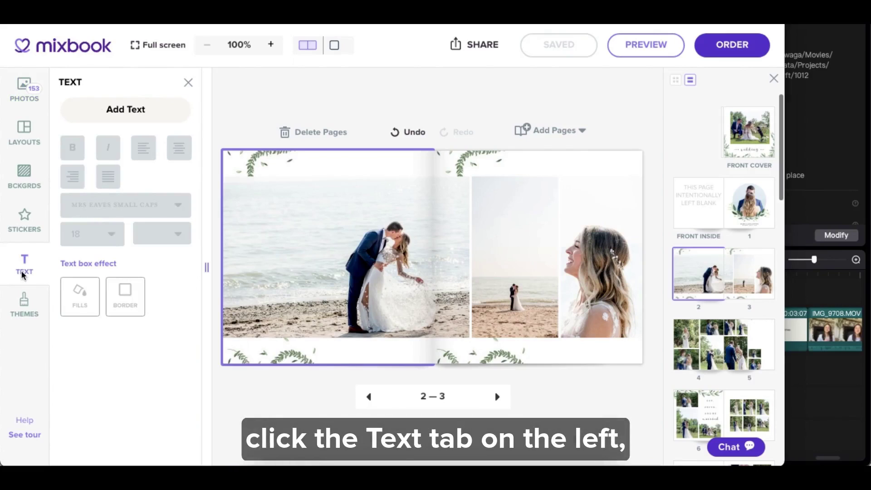
drag(124, 111, 261, 196)
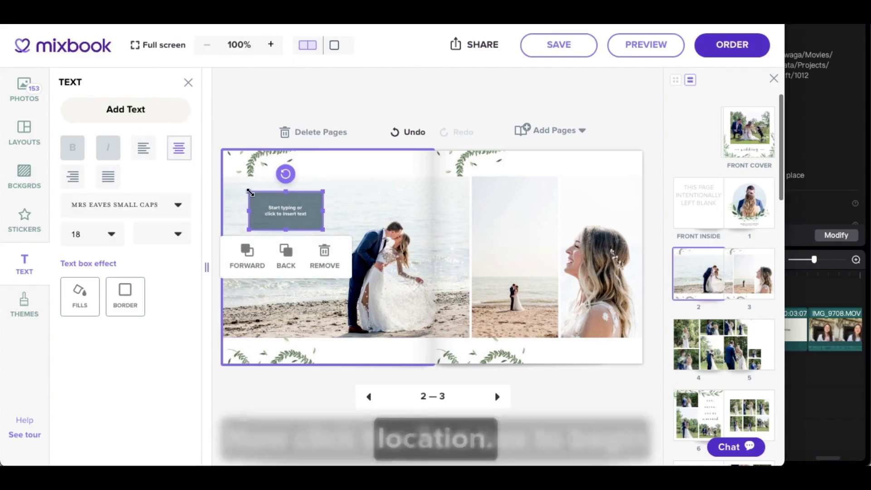
click(283, 214)
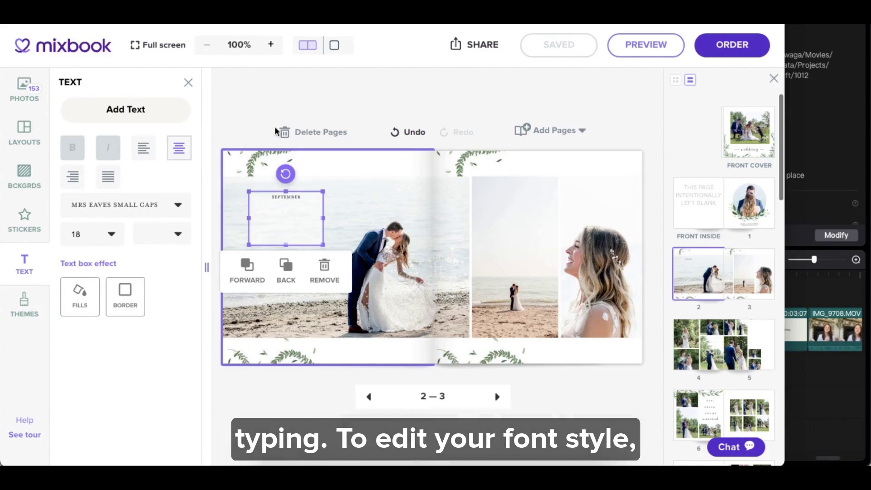
text(September)
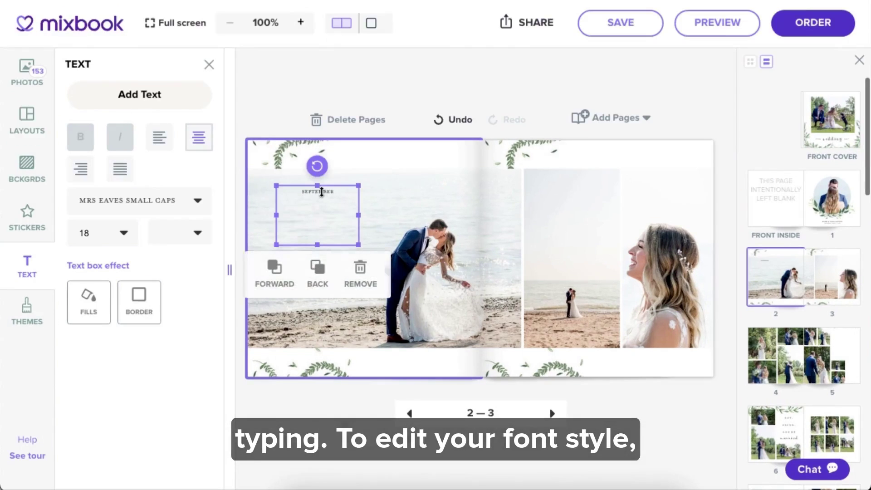
- Preview script fonts on the "September" text and set it to Adelicia Script
click(200, 200)
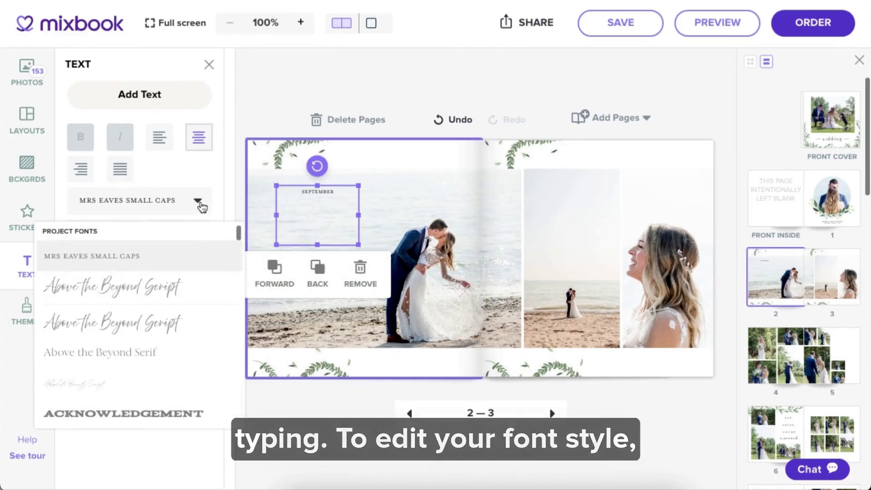
scroll(187, 302, down, 1)
scroll(187, 303, down, 5)
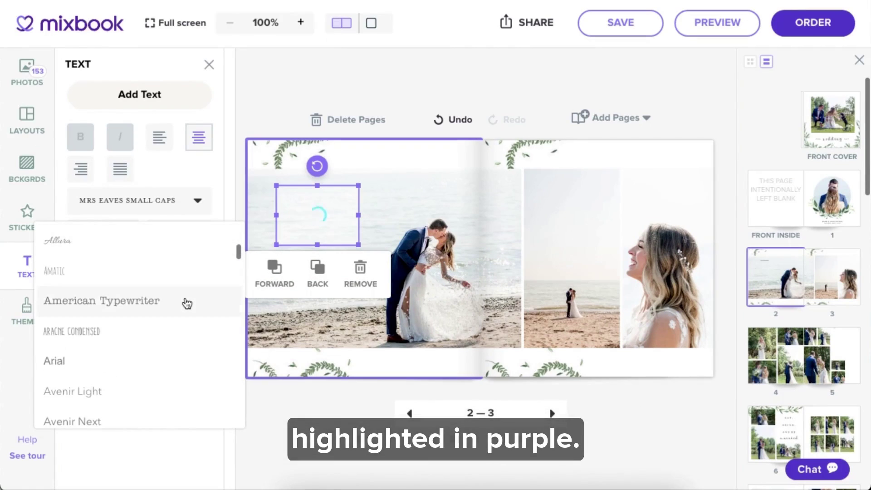
scroll(187, 303, up, 5)
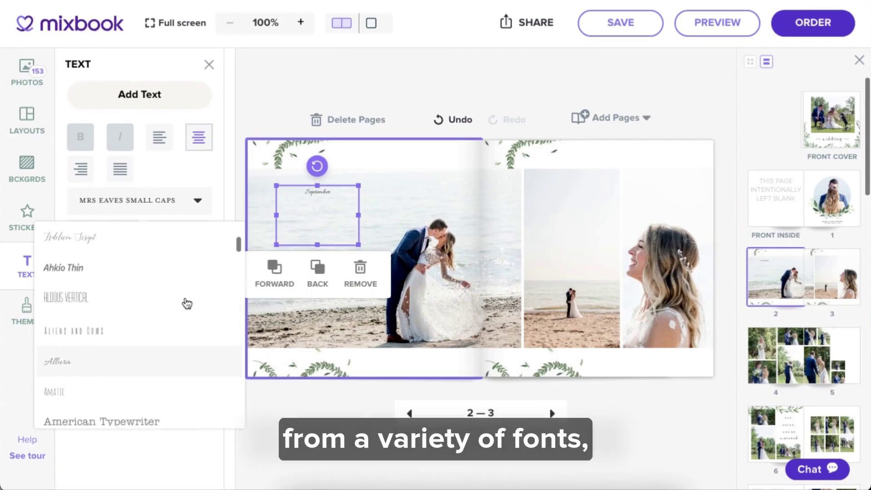
click(187, 303)
- Set the "September" text to size 72 and its font to Avenir Next
click(102, 233)
scroll(101, 375, down, 3)
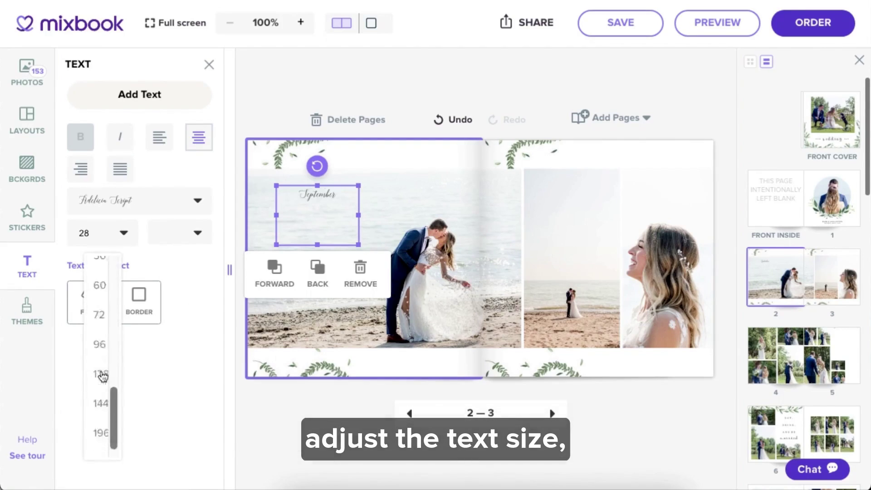
click(100, 295)
click(112, 294)
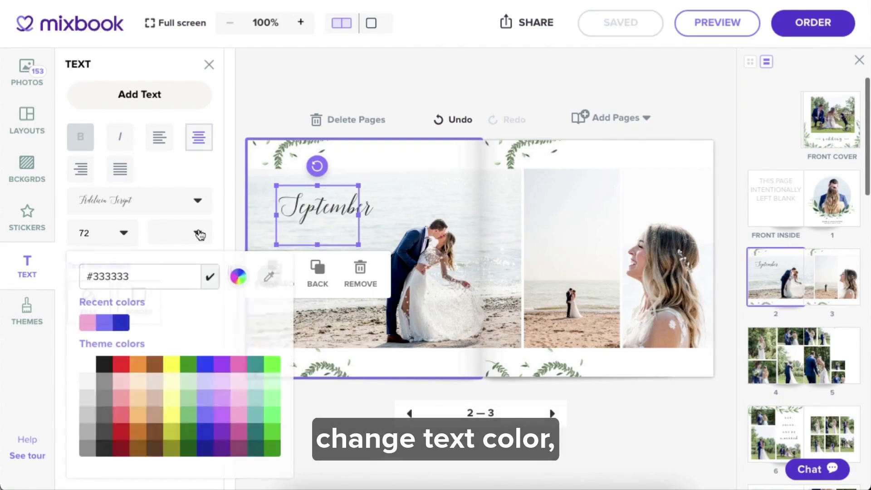
click(92, 143)
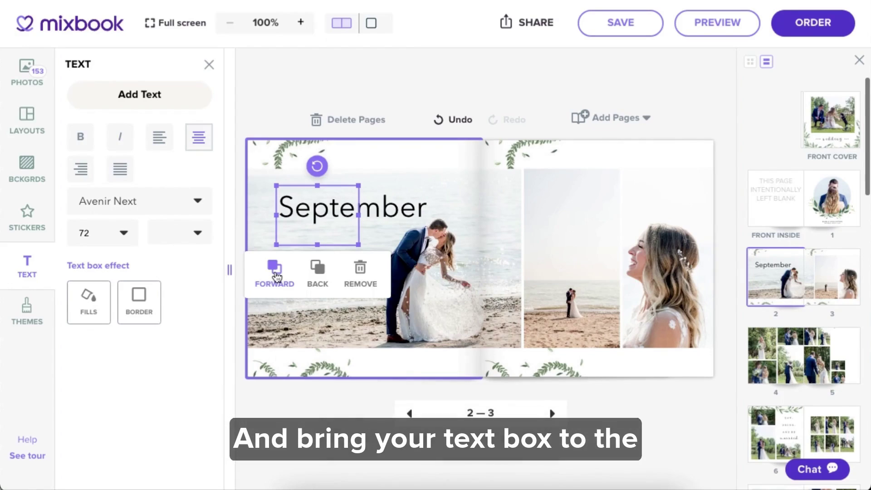
text(September)
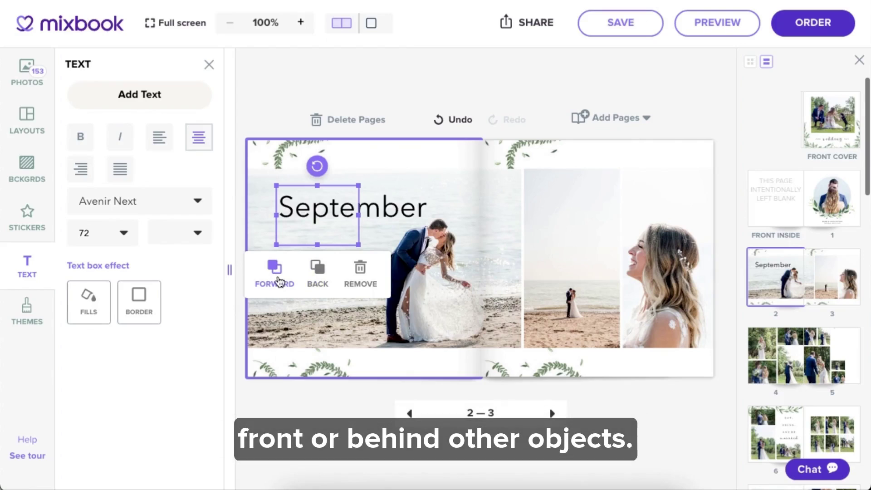
- Bring the "September" text box forward and move it right toward the center of page 2
click(279, 282)
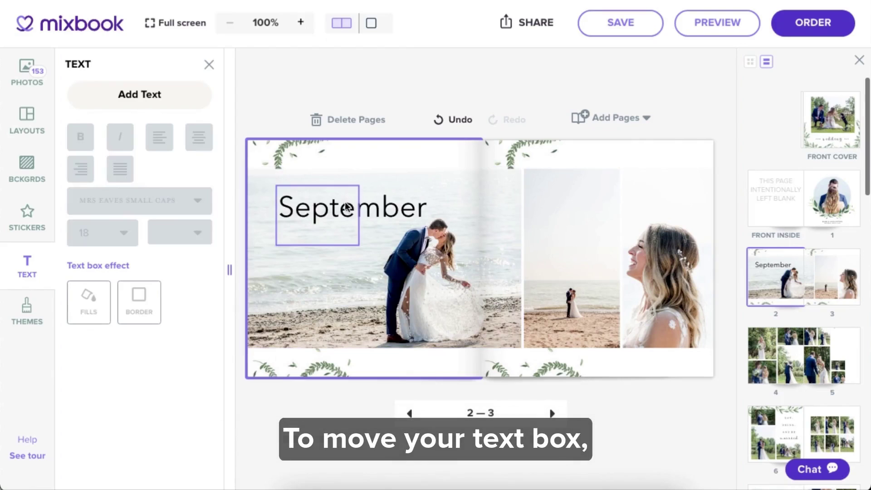
click(346, 211)
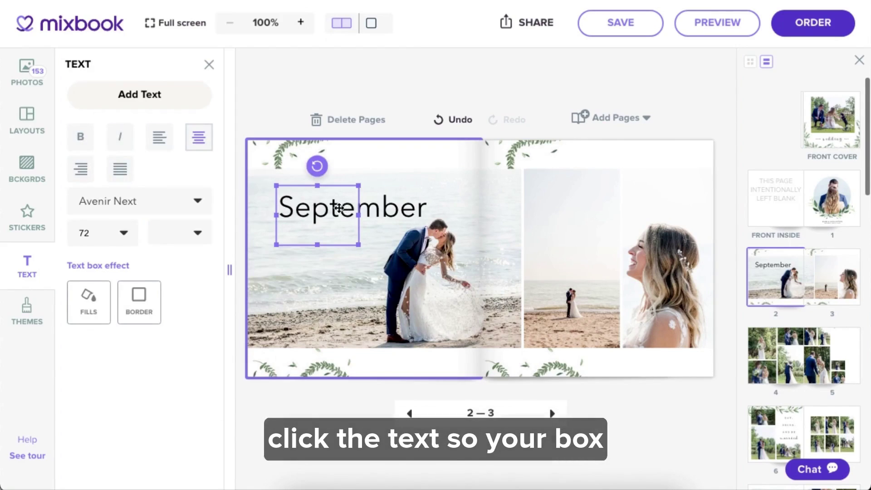
drag(334, 204, 388, 204)
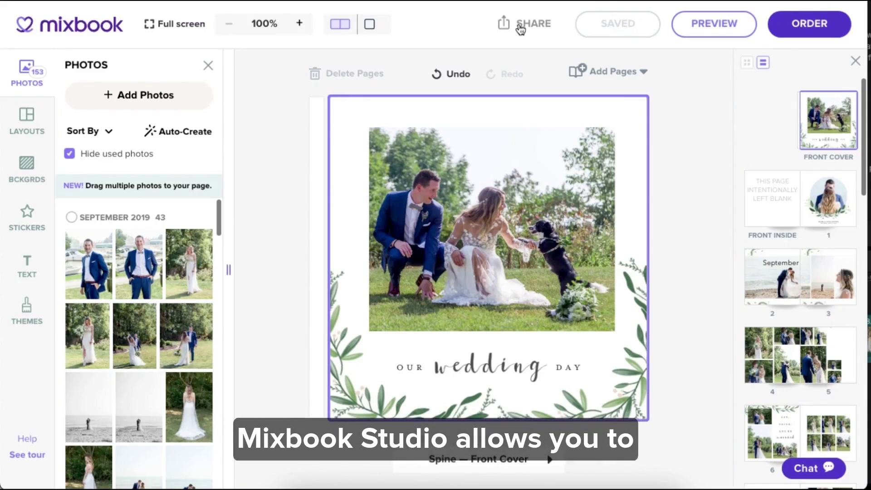
- Check the Share Your Project option and copy the project link for inviting others to edit
click(521, 26)
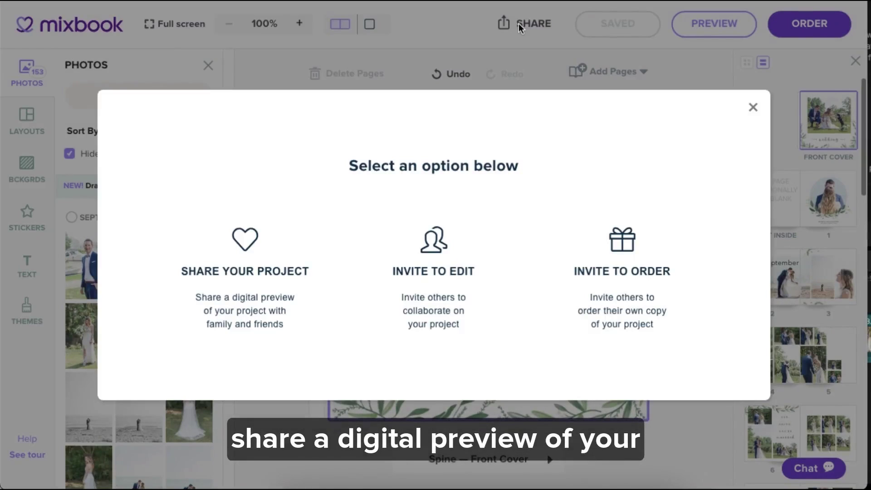
click(271, 274)
click(211, 131)
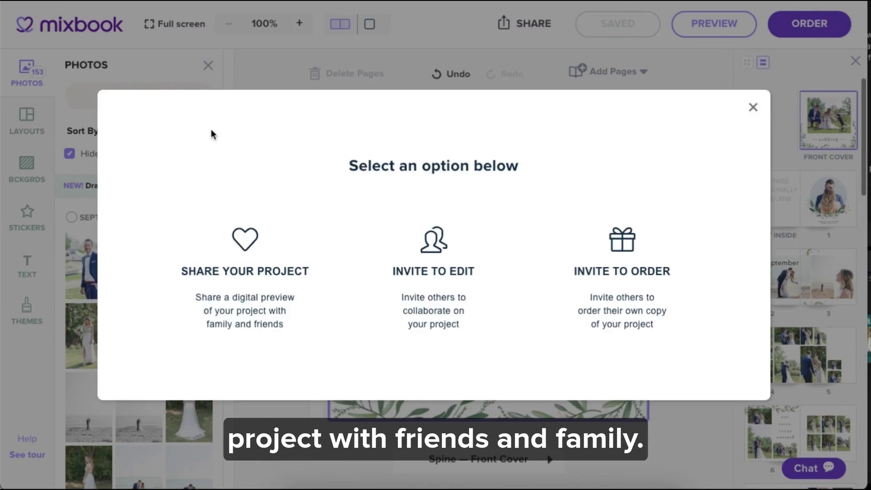
click(465, 267)
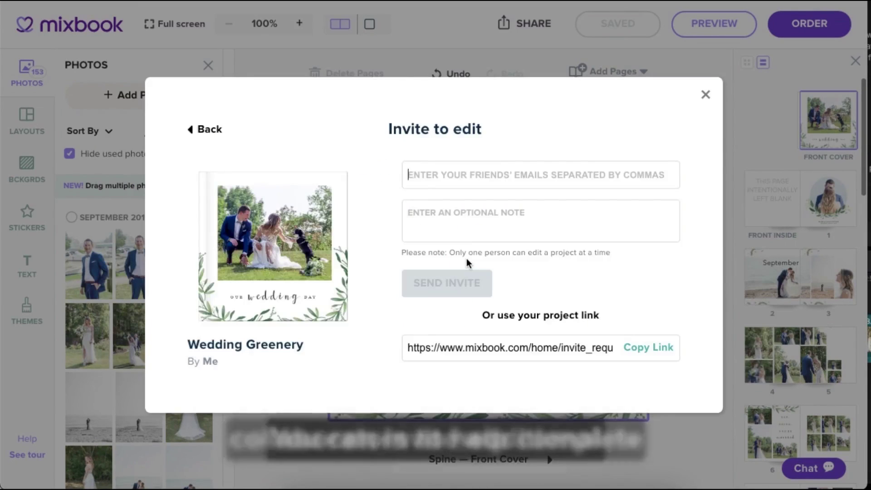
click(648, 348)
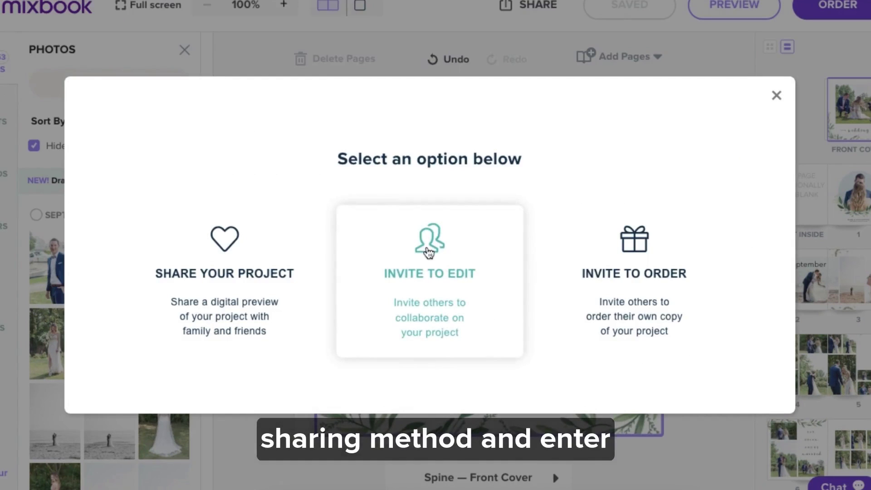
click(429, 251)
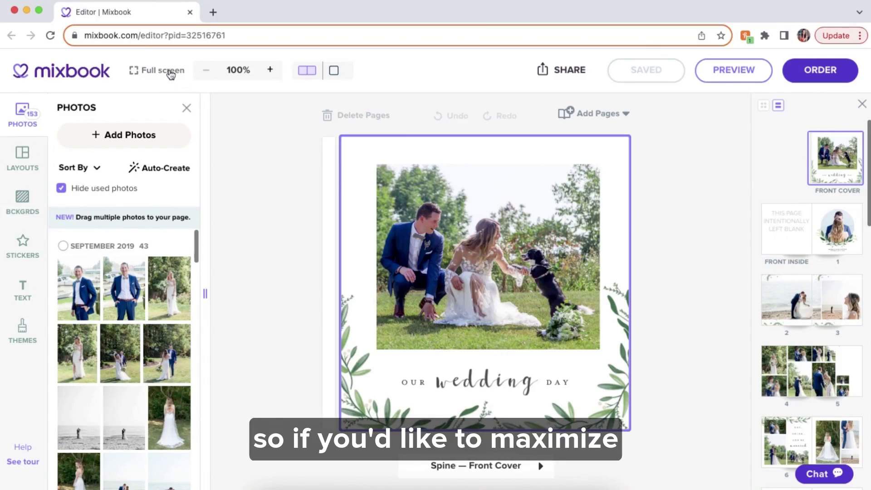
- Try full-screen mode and return to the normal window, and zoom the front cover to 150% and back to 100%
click(171, 71)
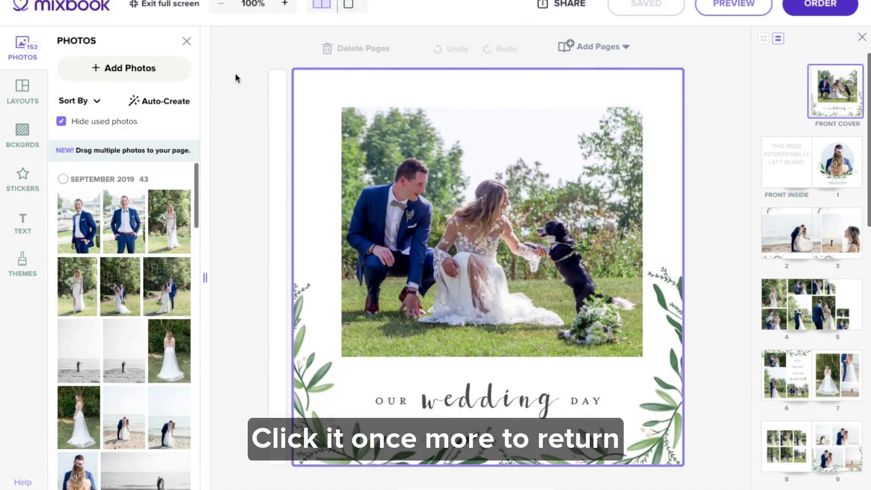
key(Escape)
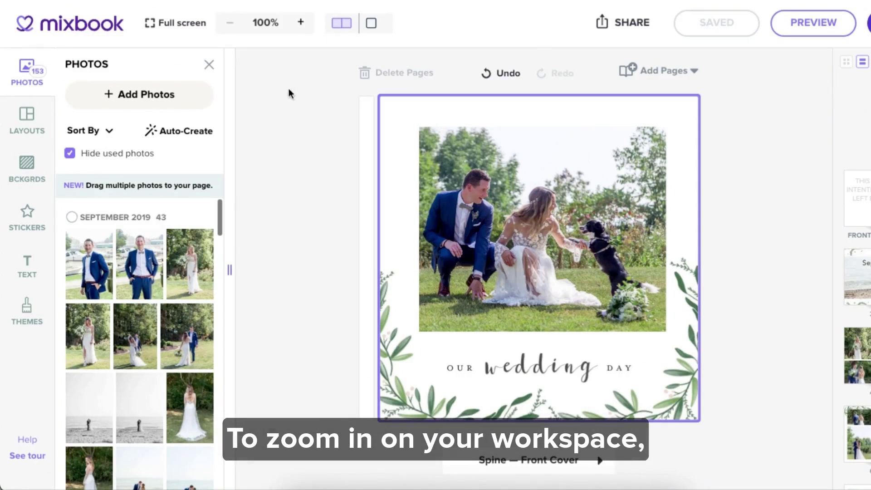
click(300, 23)
click(300, 22)
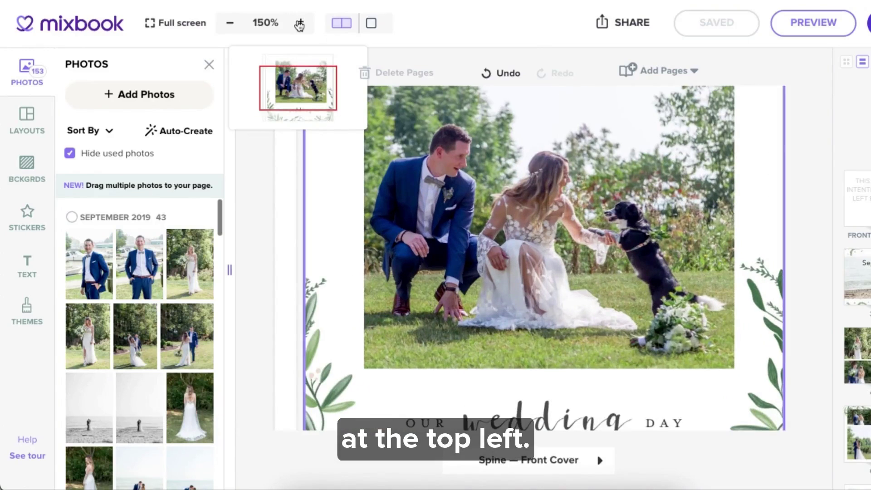
click(236, 25)
click(236, 25)
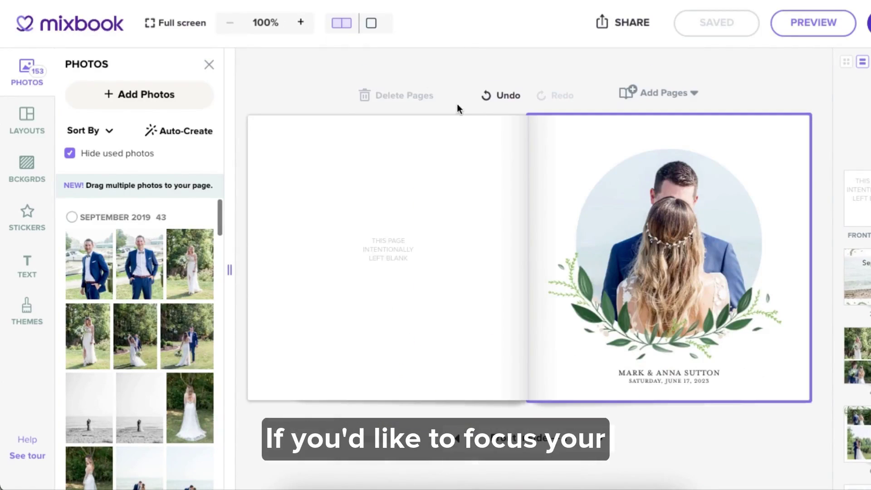
- Compare page 1 in single-page view and spread view, finishing in spread view
click(370, 24)
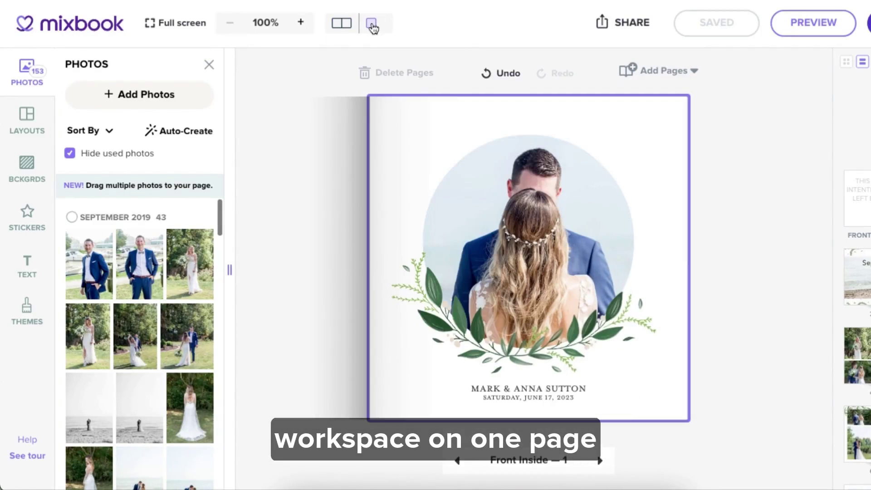
click(336, 27)
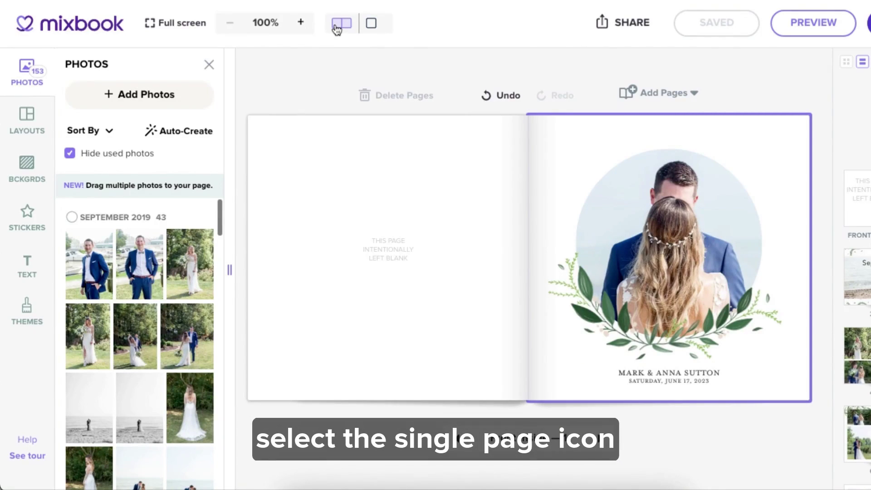
click(372, 26)
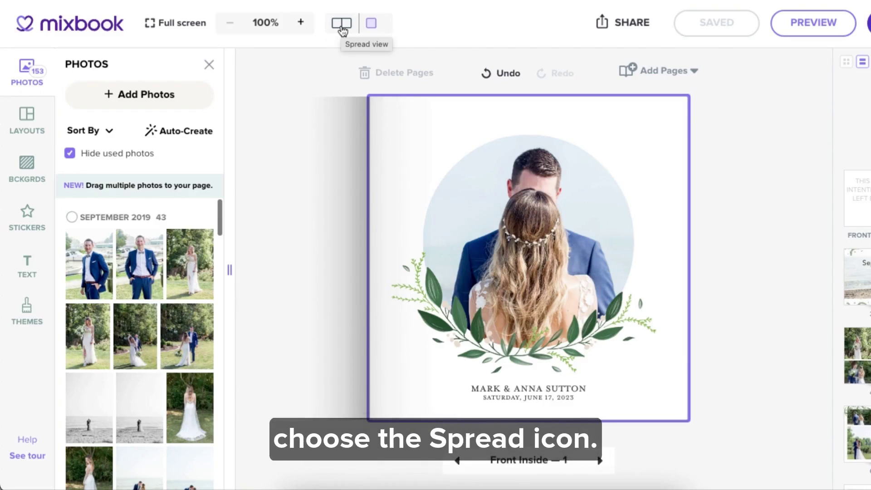
click(342, 25)
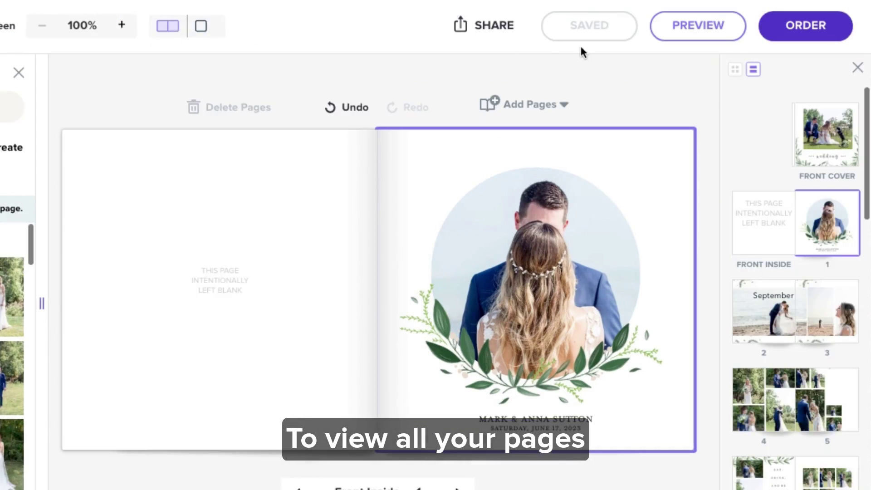
- Show all pages in a grid and move the spread on pages 10 and 11 to pages 8 and 9
click(736, 70)
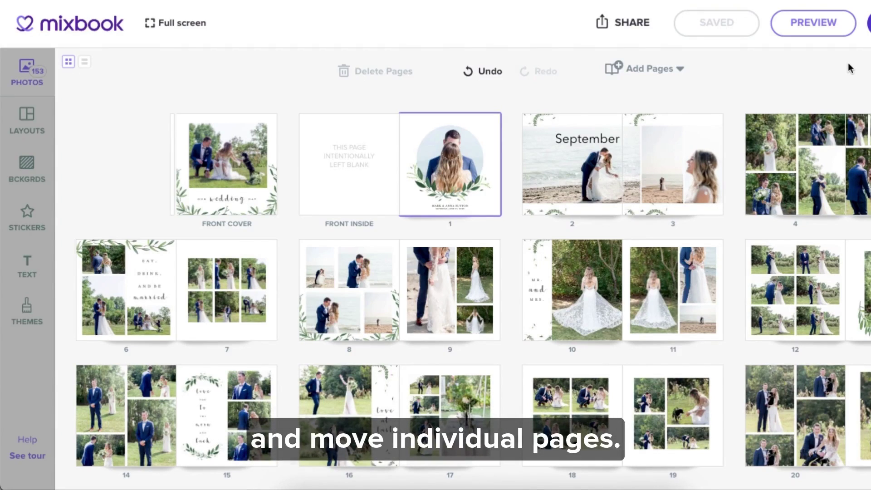
mouse_move(624, 277)
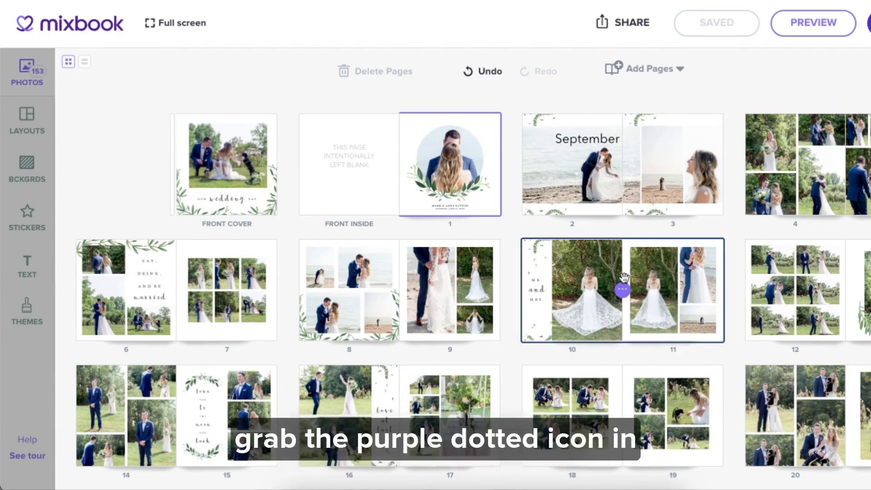
drag(480, 283, 295, 298)
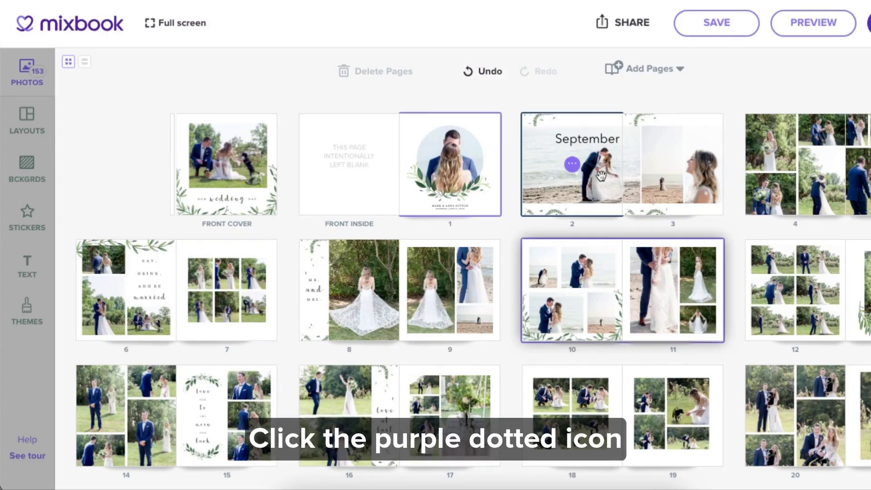
- Check the page options and move the four-photo beach collage from page 10 to page 9
click(621, 170)
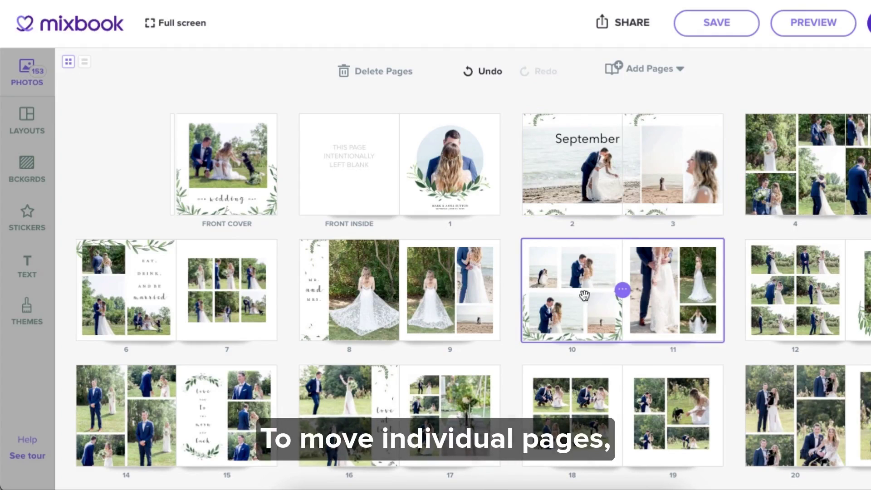
click(575, 291)
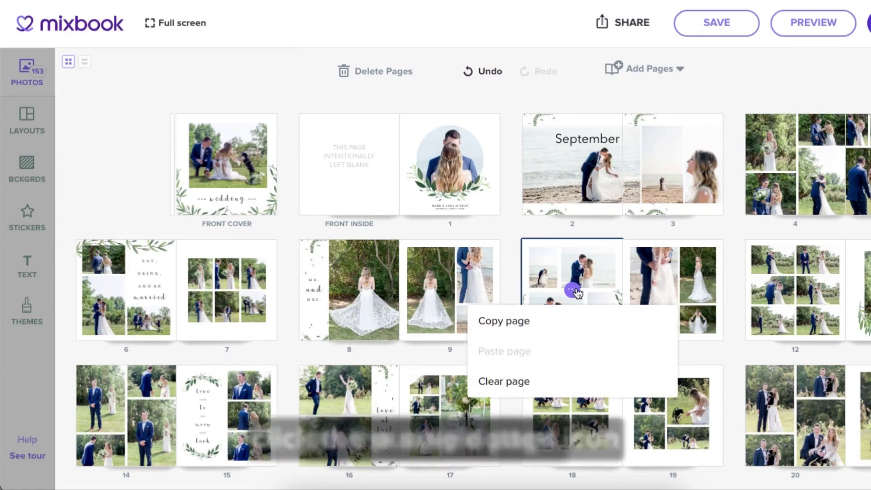
drag(575, 290, 447, 288)
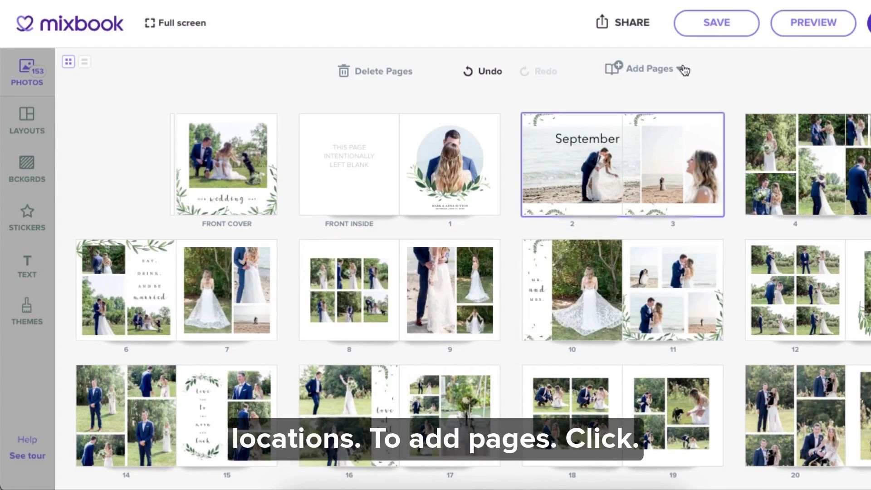
- Review the Add Pages choices for theme, blank and duplicate two-page spreads, and select the spread on pages 10 and 11
click(682, 69)
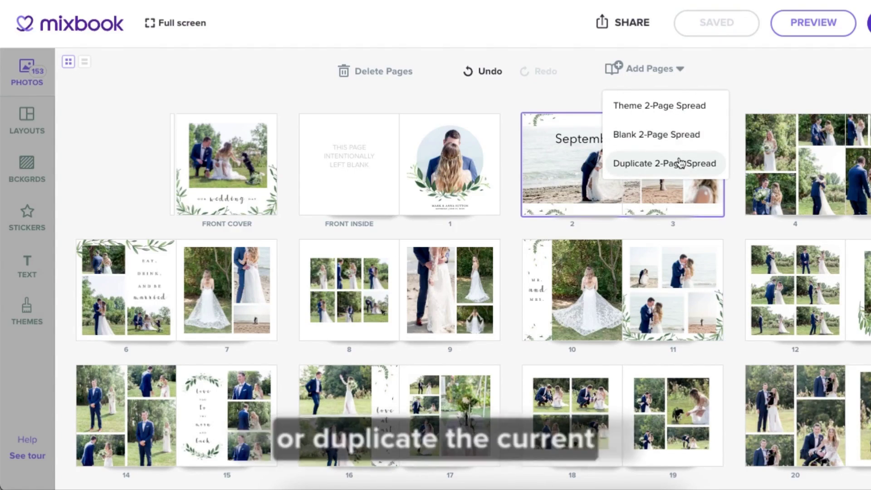
click(666, 273)
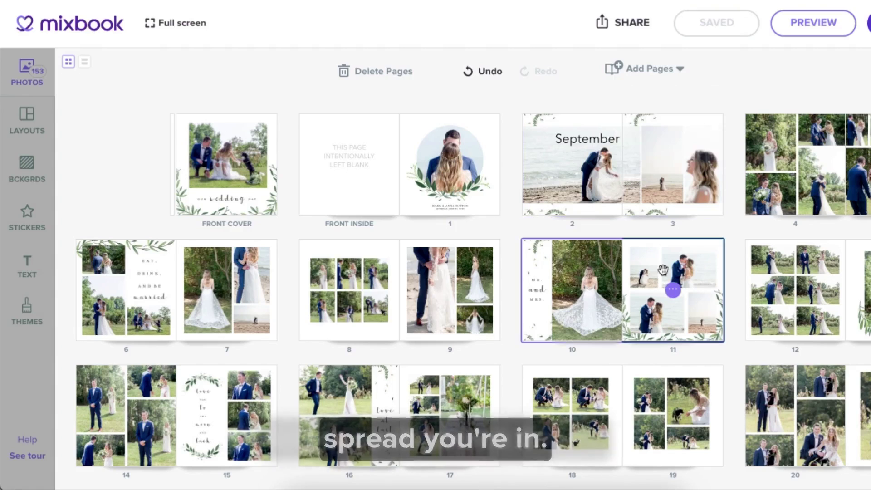
- Move the four-photo beach collage from page 11 to page 9 and save the project
drag(576, 274, 440, 274)
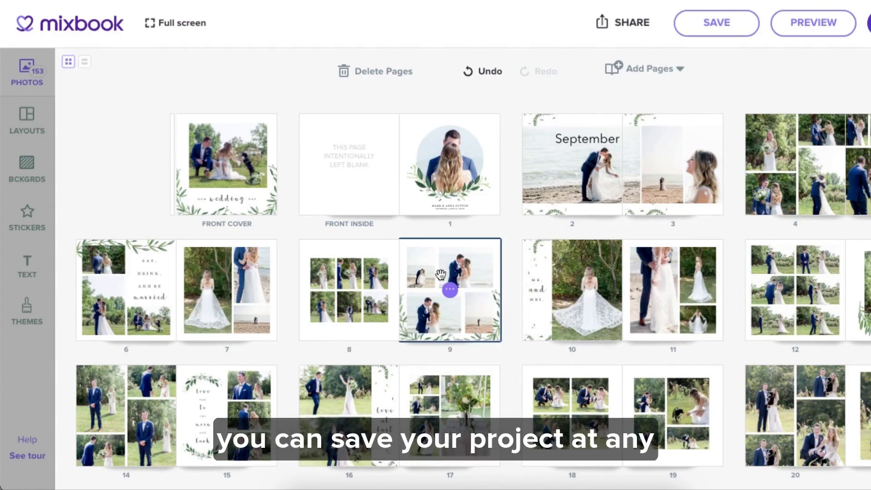
click(731, 23)
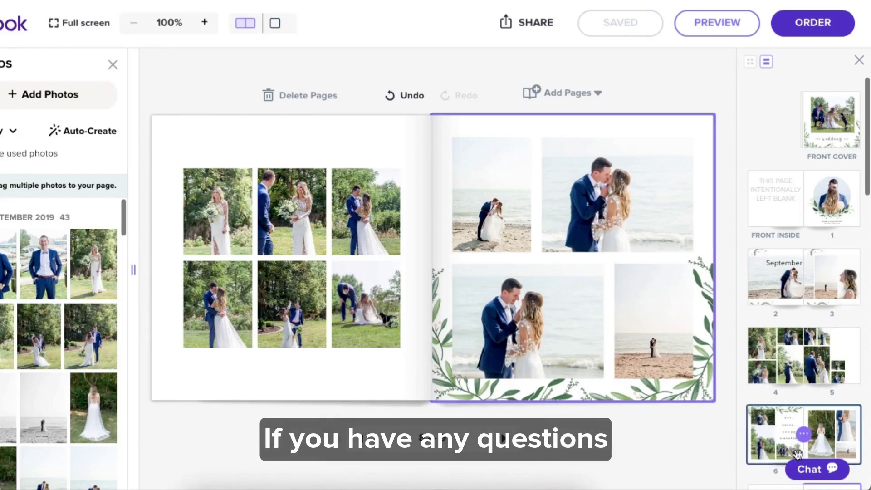
- Open the support chat and preview the photo book outside the editor, paging on from the front cover
click(814, 472)
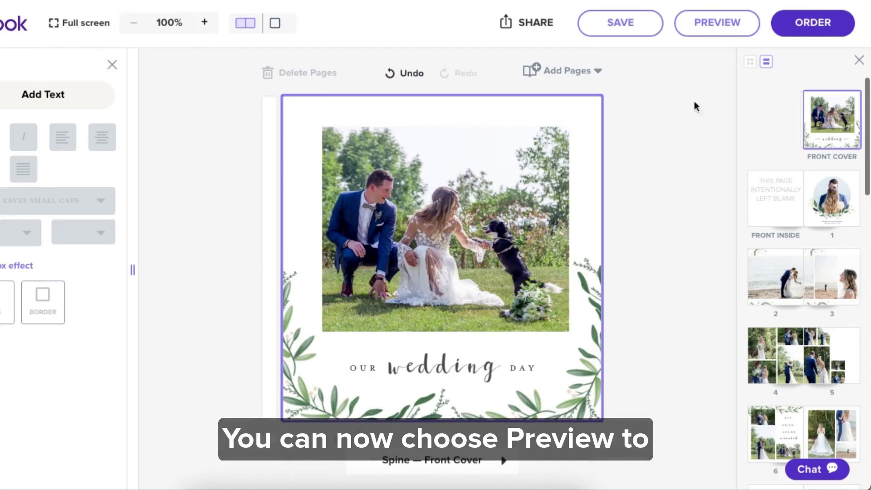
click(717, 32)
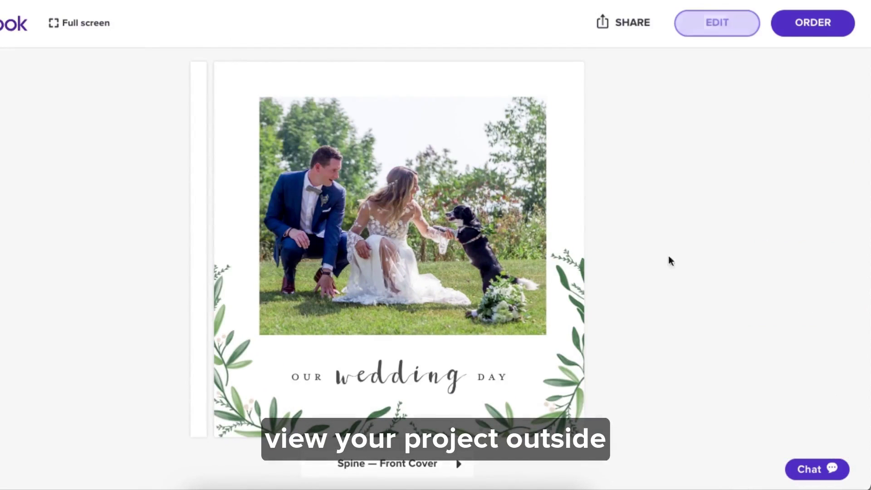
click(459, 464)
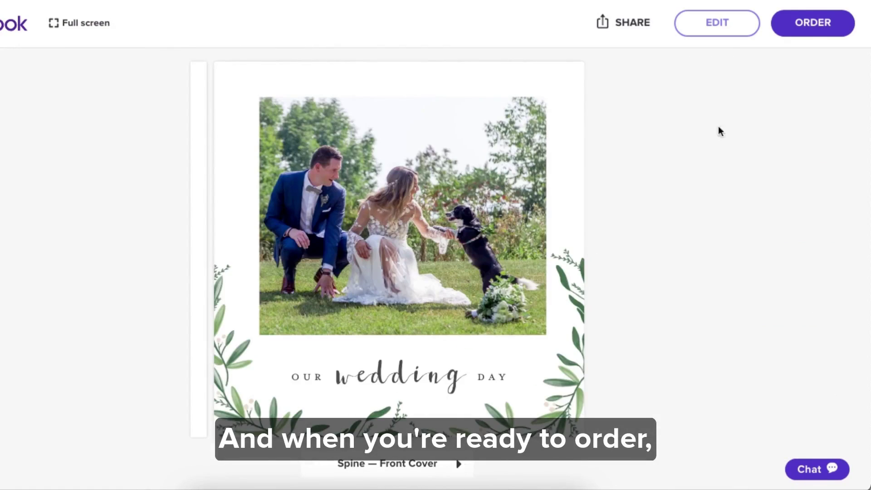